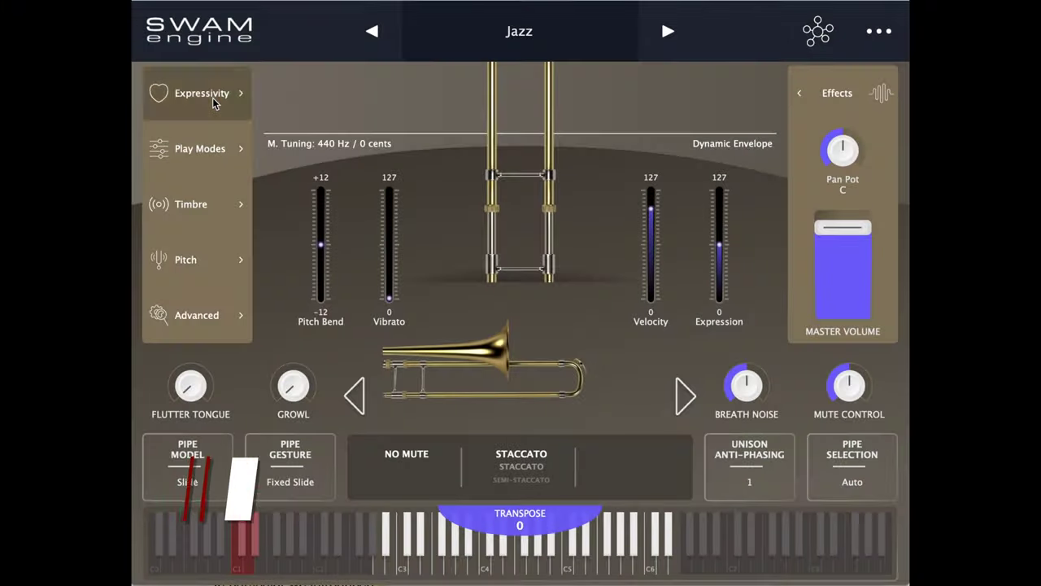
Step: Set Expressivity: PP Attack Noise 0.12, Attack Tongue 0.7, Flutter Tongue 0.24, Reactivity 0.69, Mute Control 0.28
left_click(212, 97)
scroll(373, 370, "down", 2)
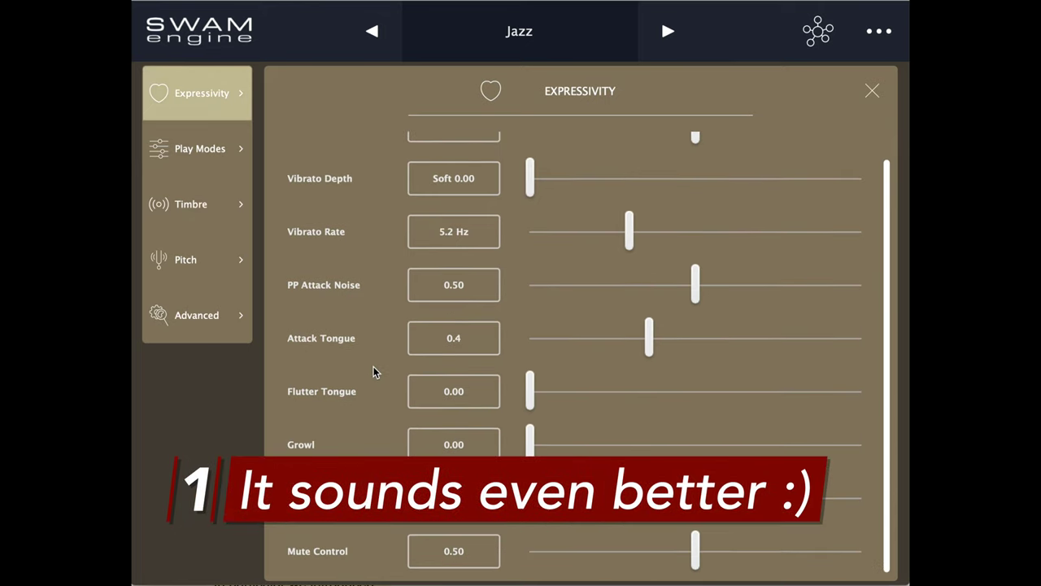
mouse_move(694, 284)
left_mouse_down()
mouse_move(817, 284)
mouse_move(570, 284)
left_mouse_up()
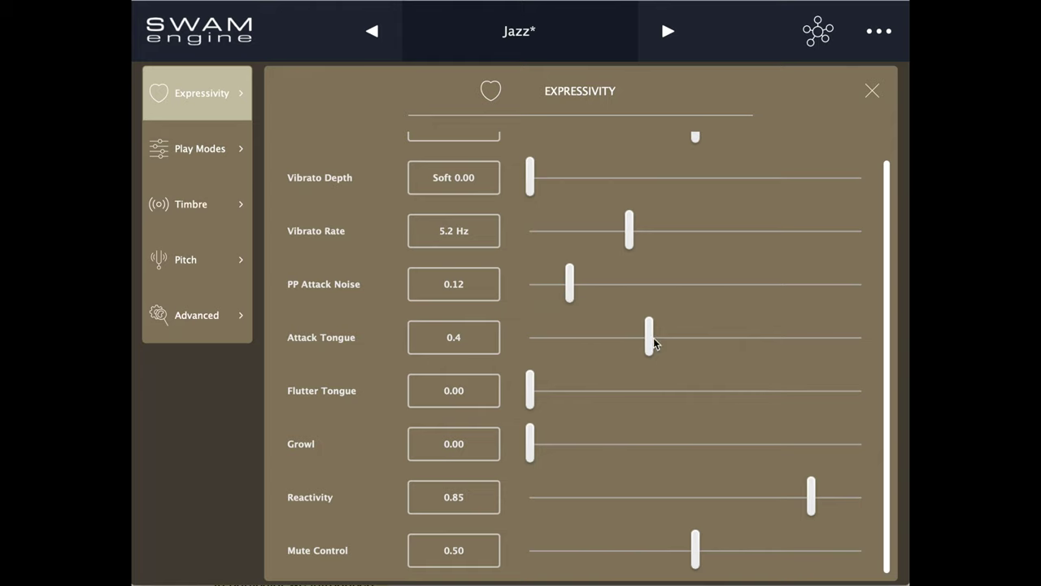
mouse_move(654, 342)
left_mouse_down()
mouse_move(569, 340)
mouse_move(774, 341)
left_mouse_up()
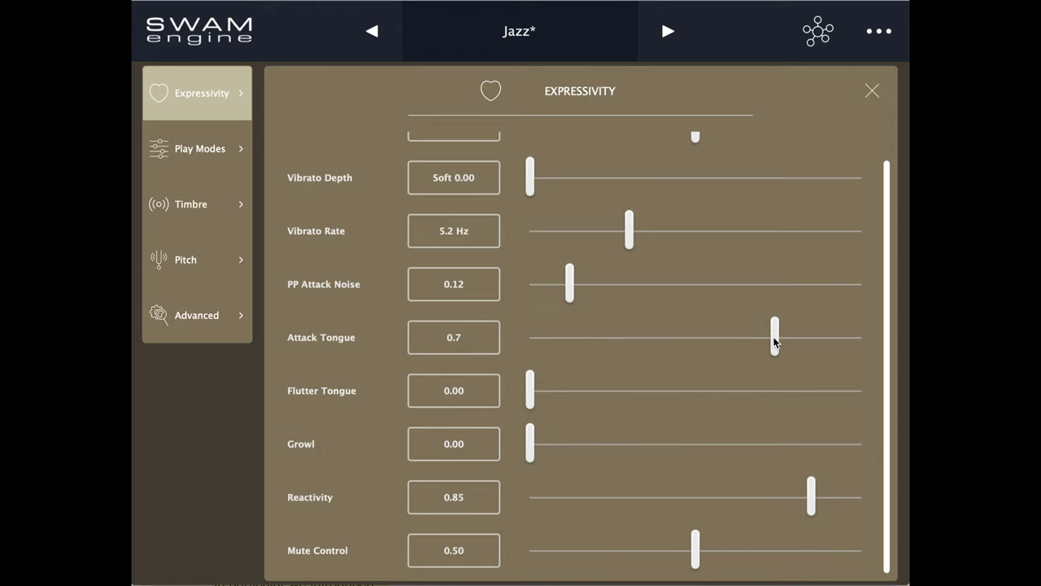
mouse_move(532, 392)
left_mouse_down()
mouse_move(693, 399)
mouse_move(610, 398)
left_mouse_up()
mouse_move(809, 498)
left_mouse_down()
mouse_move(577, 496)
mouse_move(760, 494)
left_mouse_up()
mouse_move(692, 554)
left_mouse_down()
mouse_move(809, 558)
mouse_move(622, 561)
left_mouse_up()
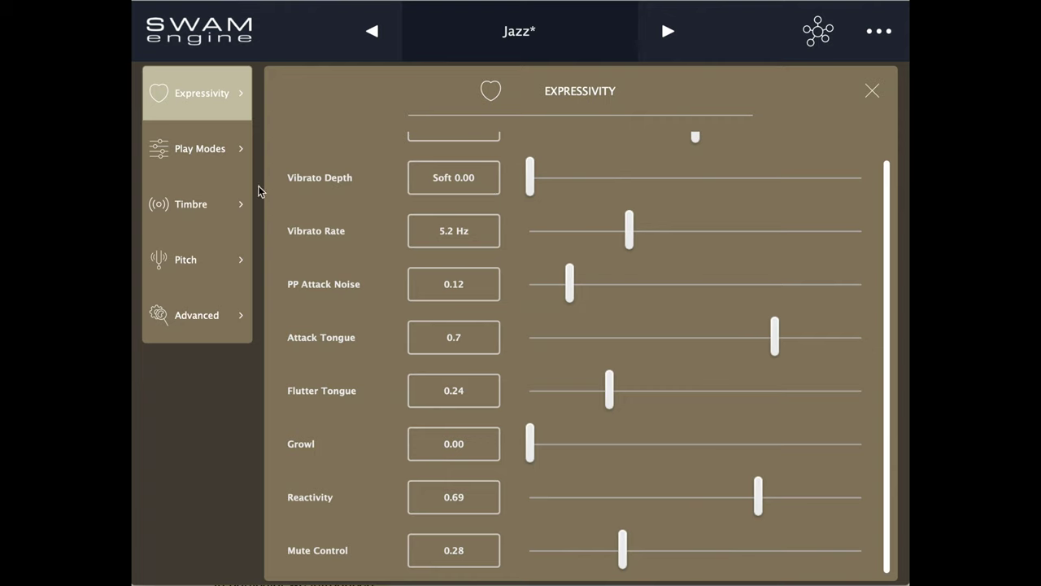
Step: In Play Modes, toggle the pipe model Valves then Slide, and set Valve/Slide Speed to 40.2
left_click(209, 156)
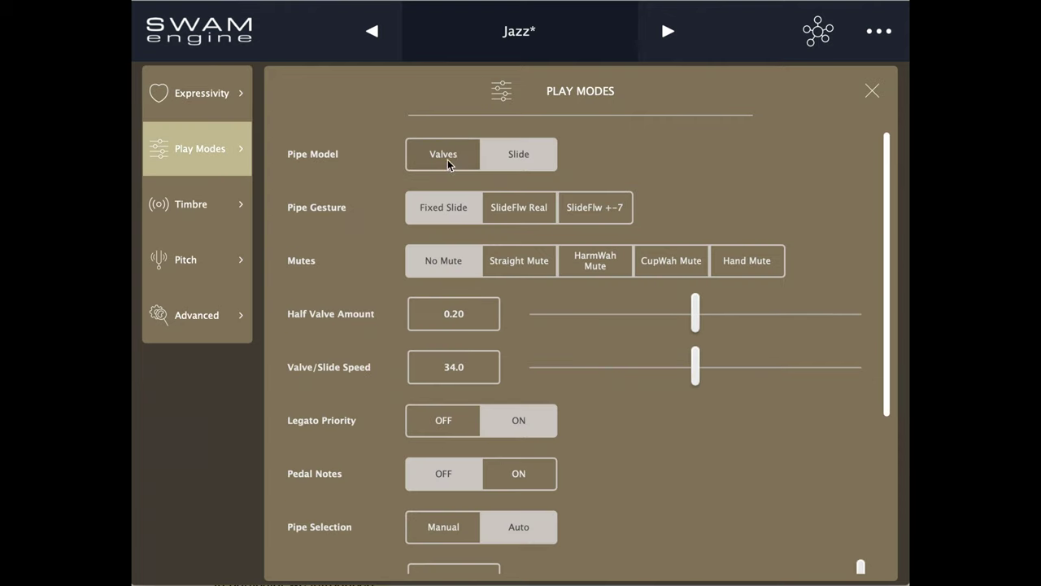
left_click(447, 160)
left_click(507, 162)
mouse_move(816, 375)
left_mouse_down()
mouse_move(583, 395)
mouse_move(578, 387)
left_mouse_up()
left_click(780, 374)
scroll(414, 506, "down", 2)
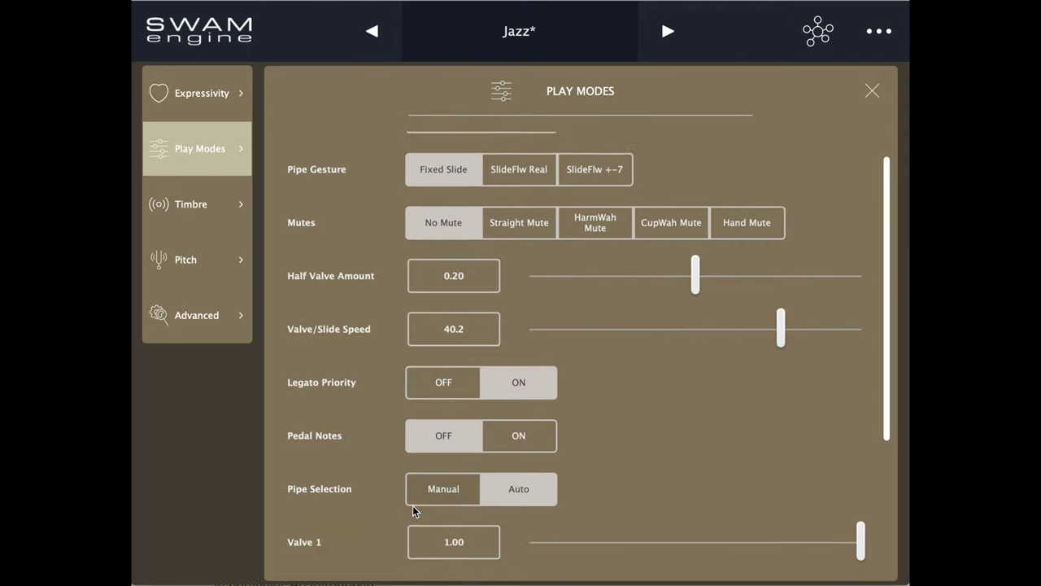
Step: Set Timbre: Bell Resonance 0.58, Breath Noise 0.17, Dirtiness 0.8, Mute Size 1.17, Mute Tone 0.74, Dynamic Sens. 0.14
left_click(187, 213)
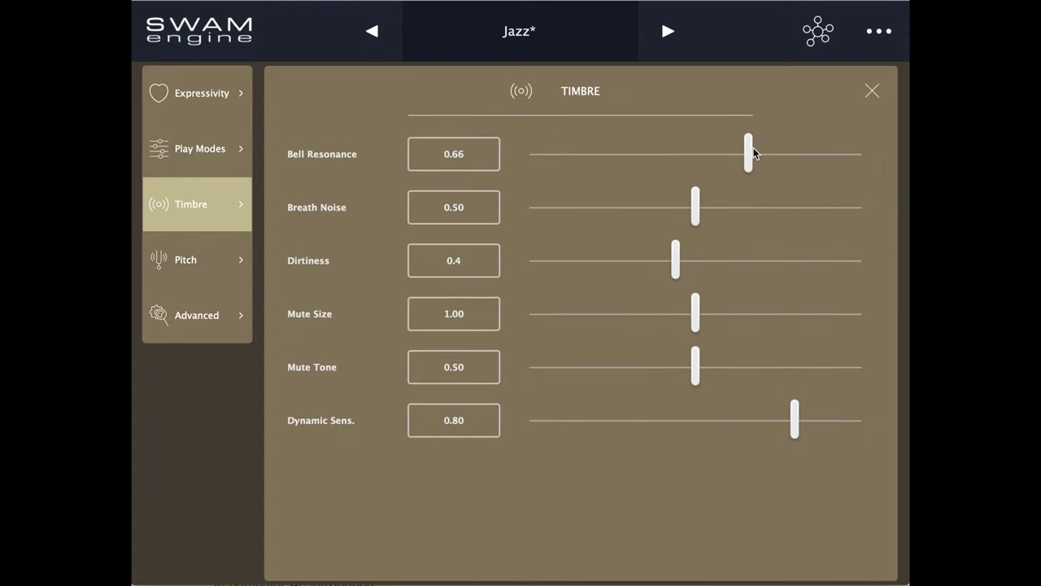
mouse_move(753, 154)
left_mouse_down()
mouse_move(845, 155)
mouse_move(502, 154)
mouse_move(722, 155)
left_mouse_up()
mouse_move(695, 206)
left_mouse_down()
mouse_move(807, 207)
mouse_move(586, 205)
left_mouse_up()
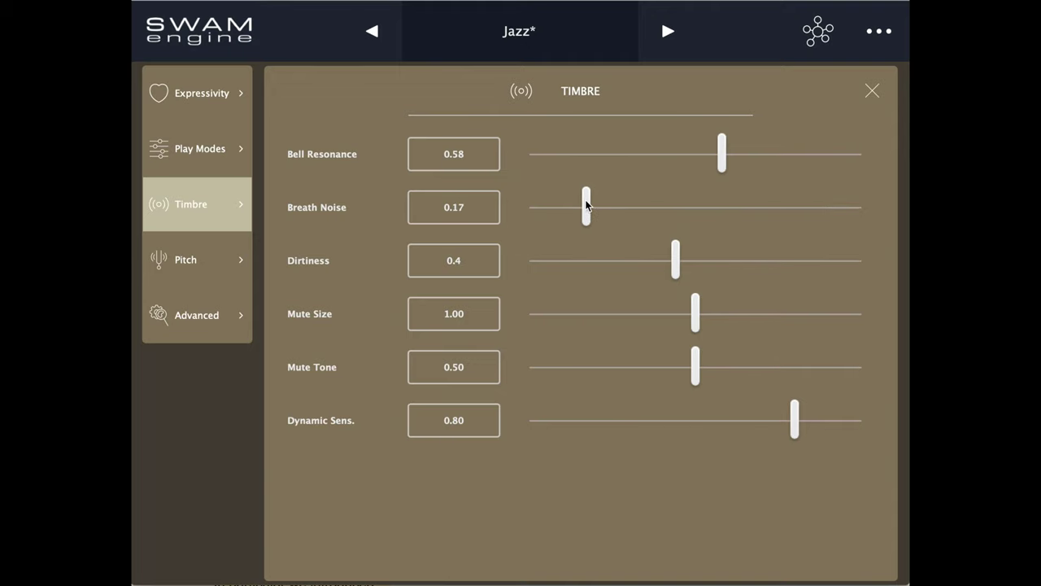
left_click_drag(676, 259, 806, 261)
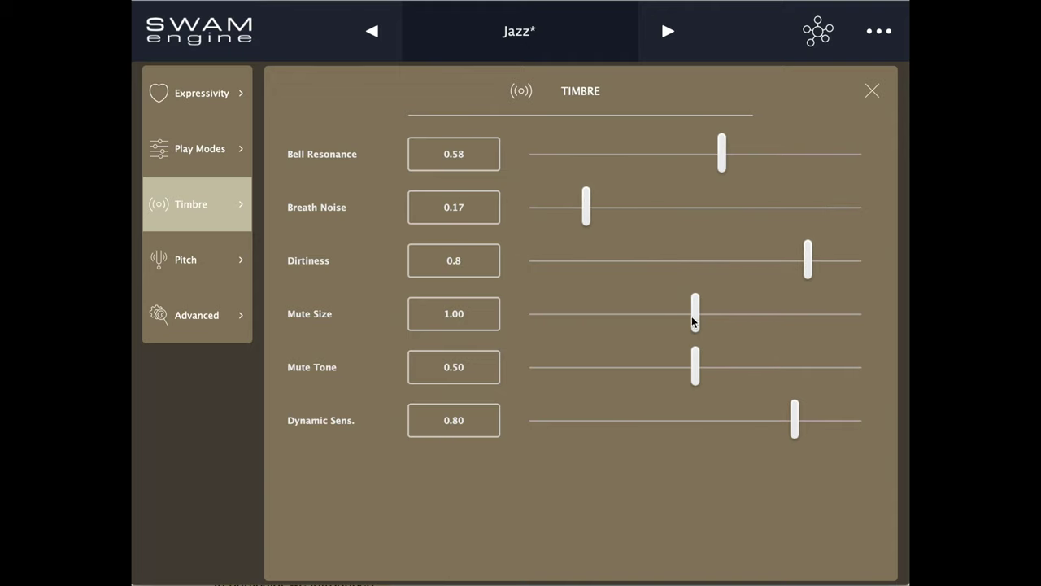
left_click_drag(694, 322, 815, 322)
left_click_drag(692, 379, 773, 379)
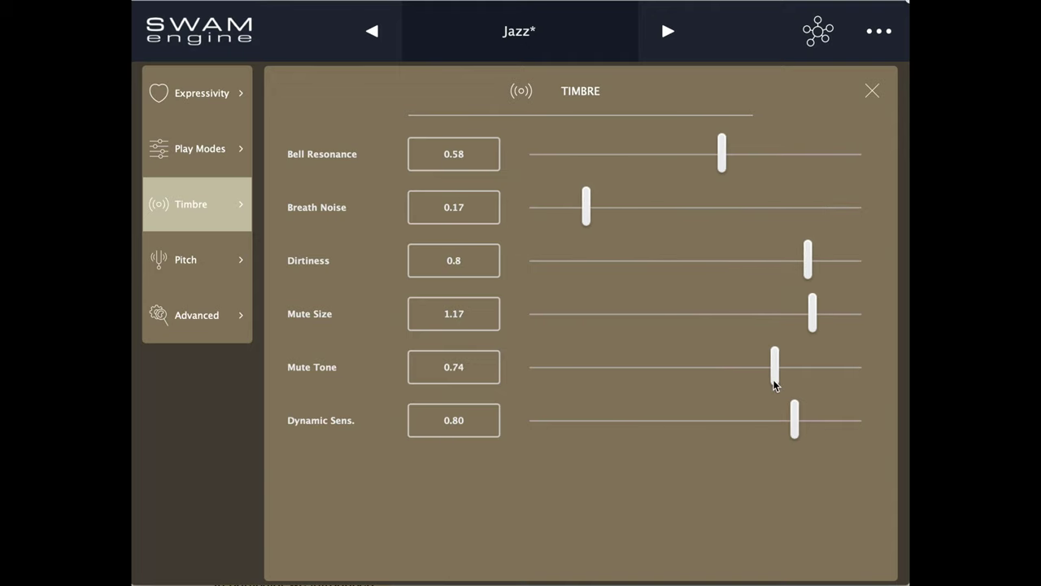
left_click_drag(793, 422, 576, 423)
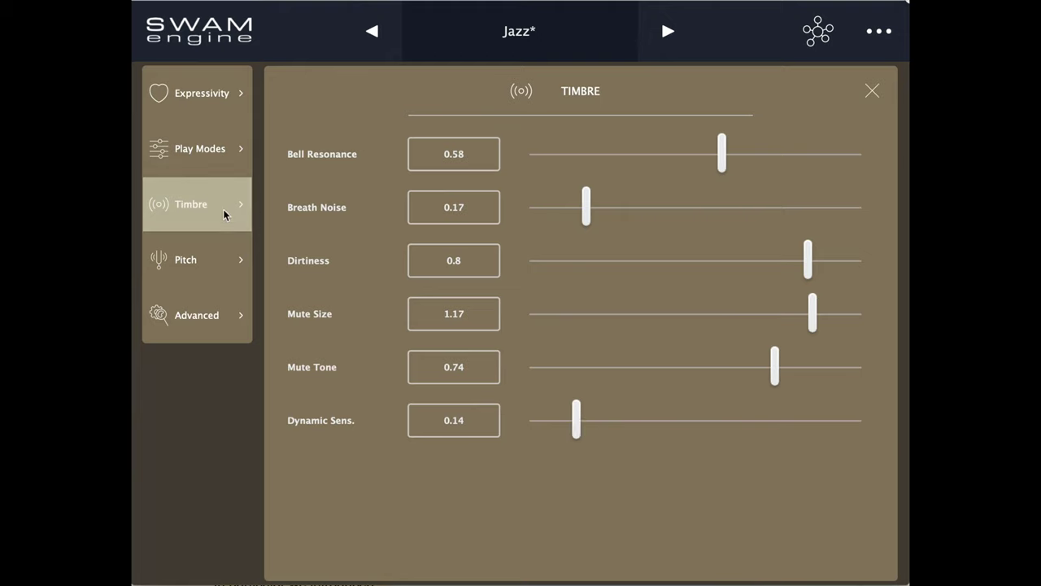
left_click(174, 220)
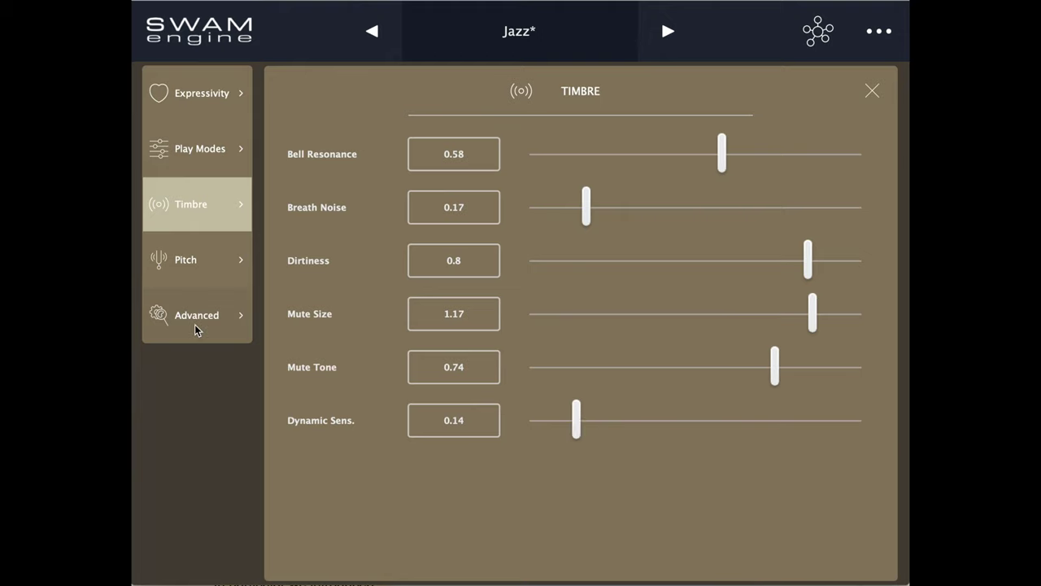
Step: Back on the instrument view, cycle through the mutes and adjust the Mute Control and Breath Noise knobs
left_click(871, 92)
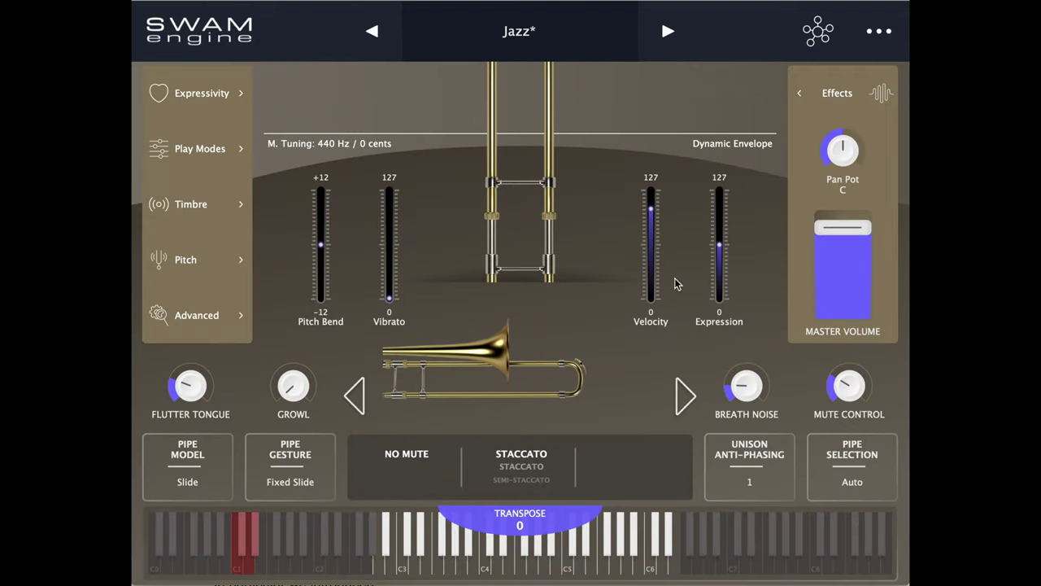
left_click(686, 394)
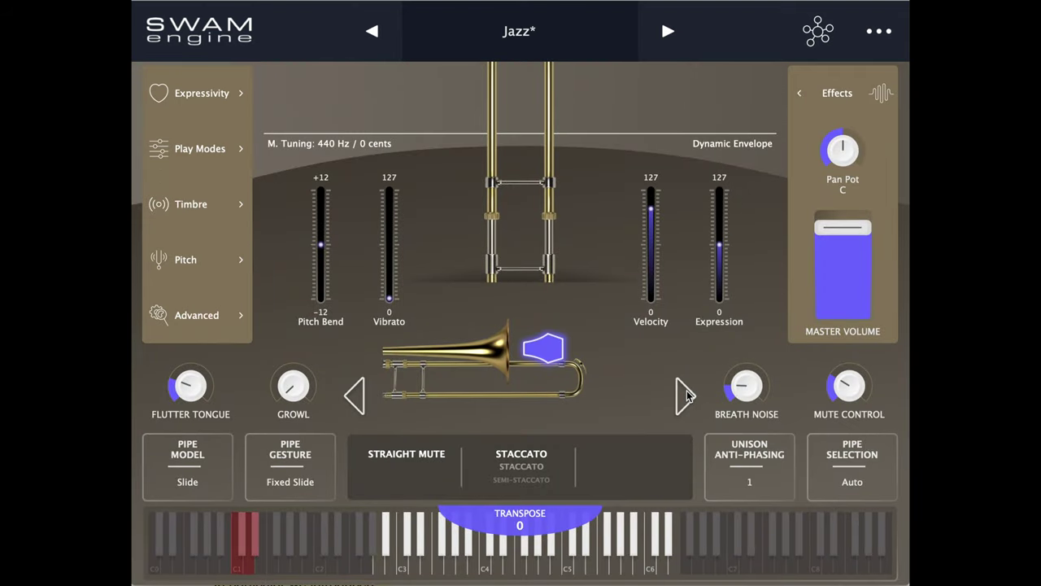
left_click(685, 395)
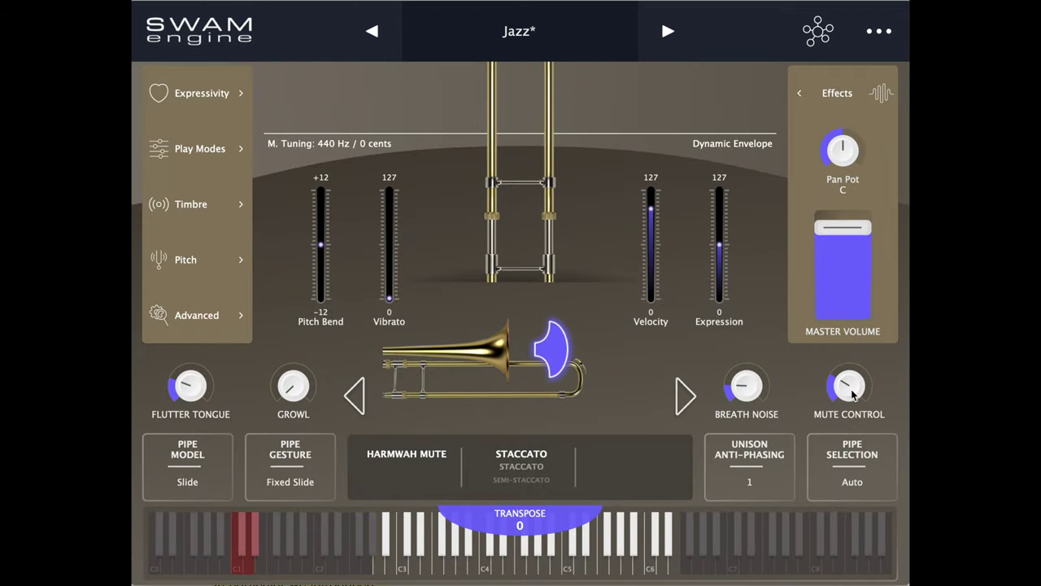
mouse_move(852, 394)
left_mouse_down()
mouse_move(855, 350)
mouse_move(838, 379)
left_mouse_up()
mouse_move(747, 391)
left_mouse_down()
mouse_move(752, 317)
mouse_move(742, 337)
left_mouse_up()
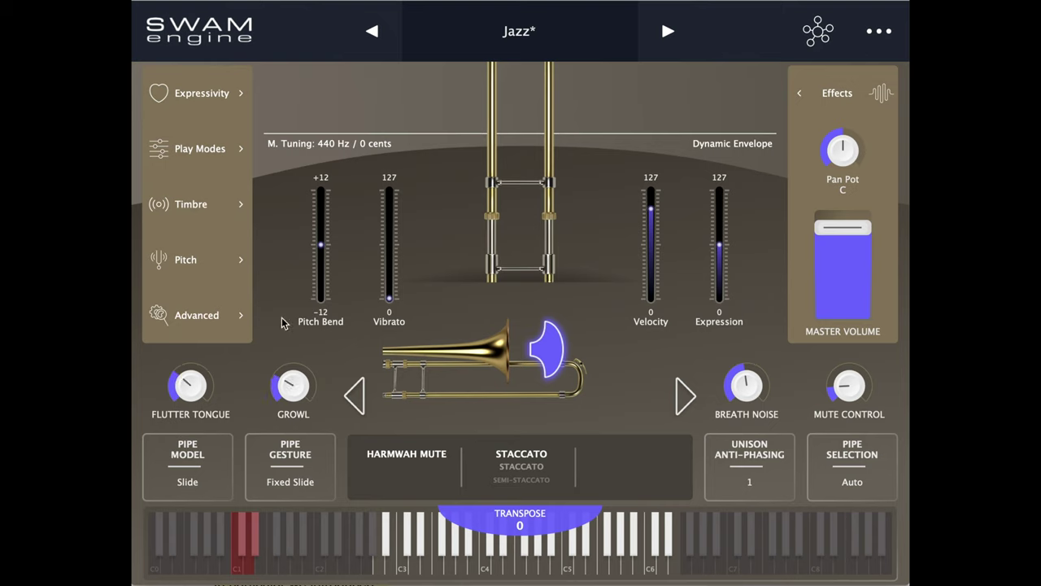
left_click(886, 32)
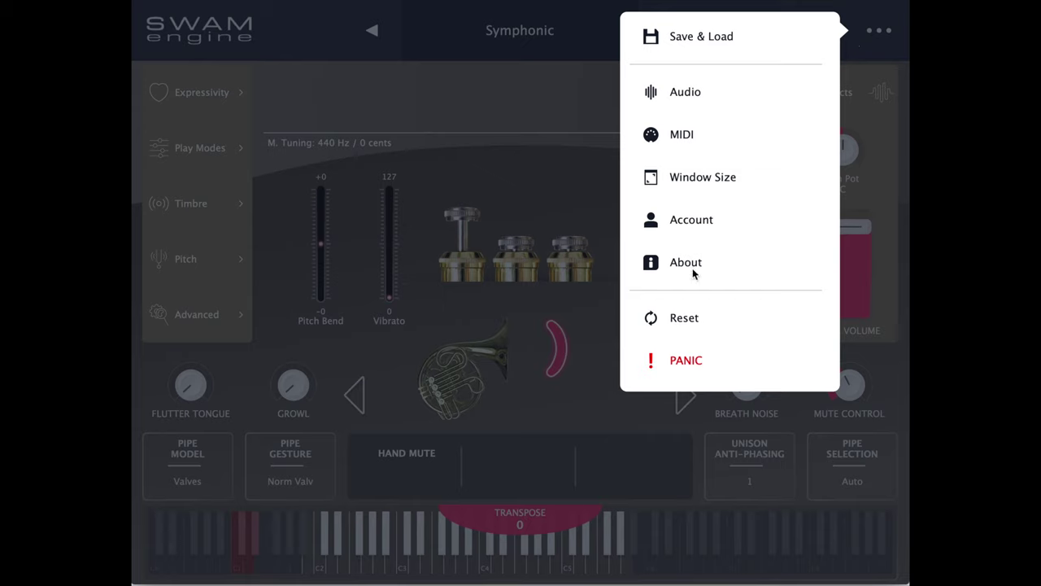
Step: Browse the Save & Load preset page, hiding and reshowing its stored contents list, then close it
left_click(709, 41)
left_click(720, 560)
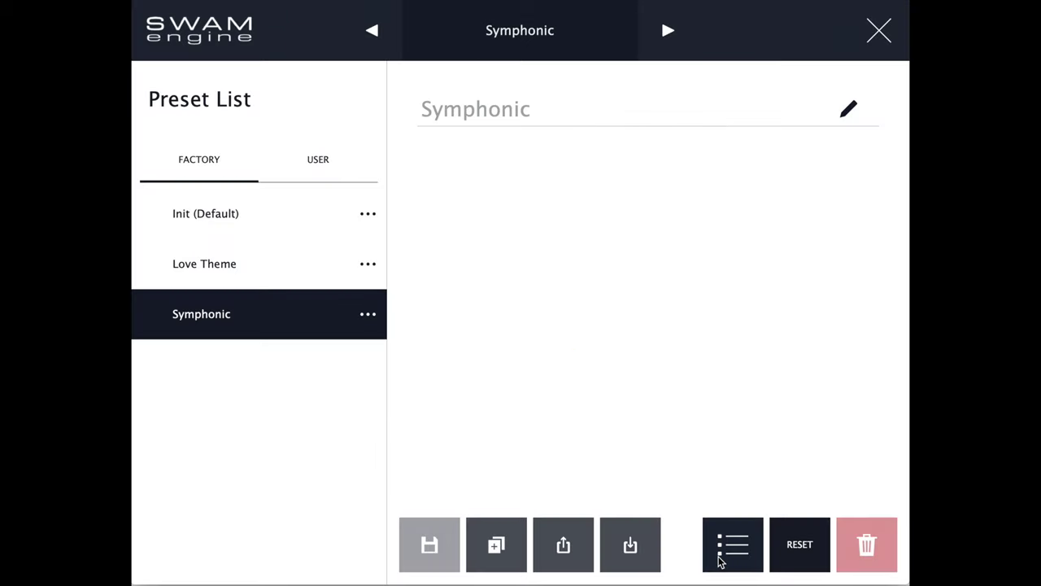
left_click(720, 559)
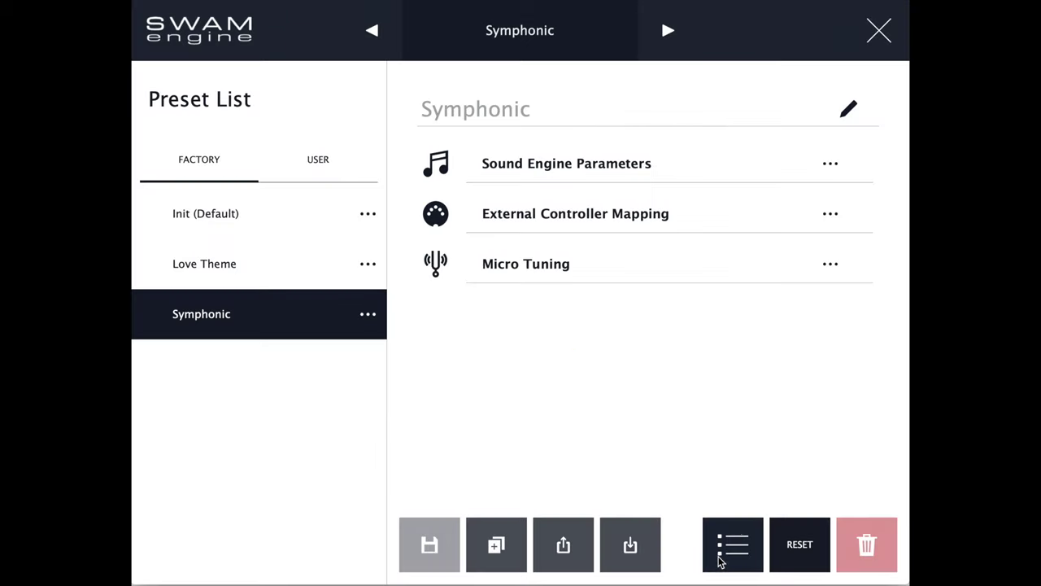
left_click(879, 31)
Step: View the Audio and MIDI settings pages, then close Settings
left_click(879, 32)
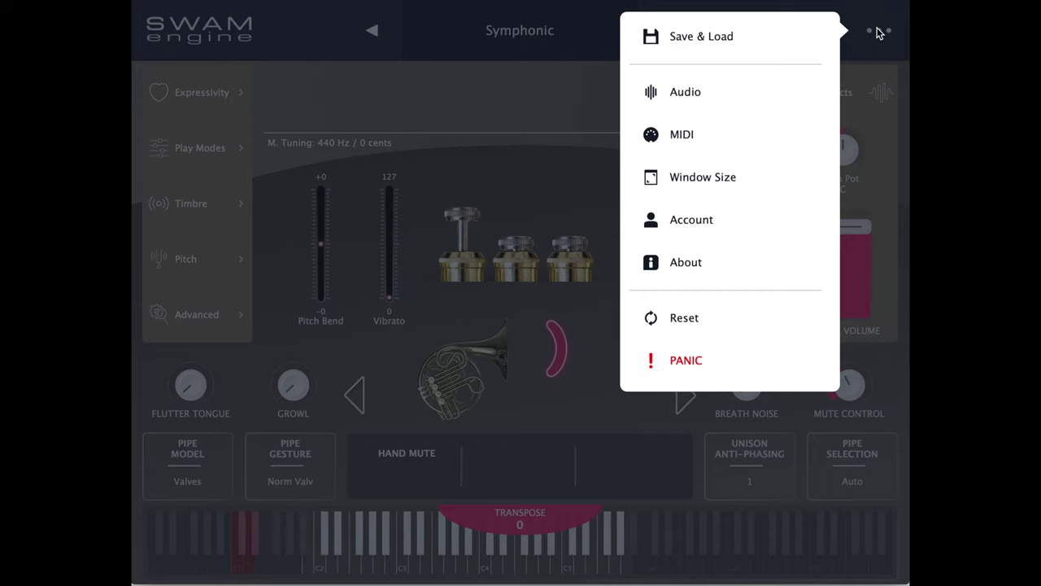
left_click(687, 93)
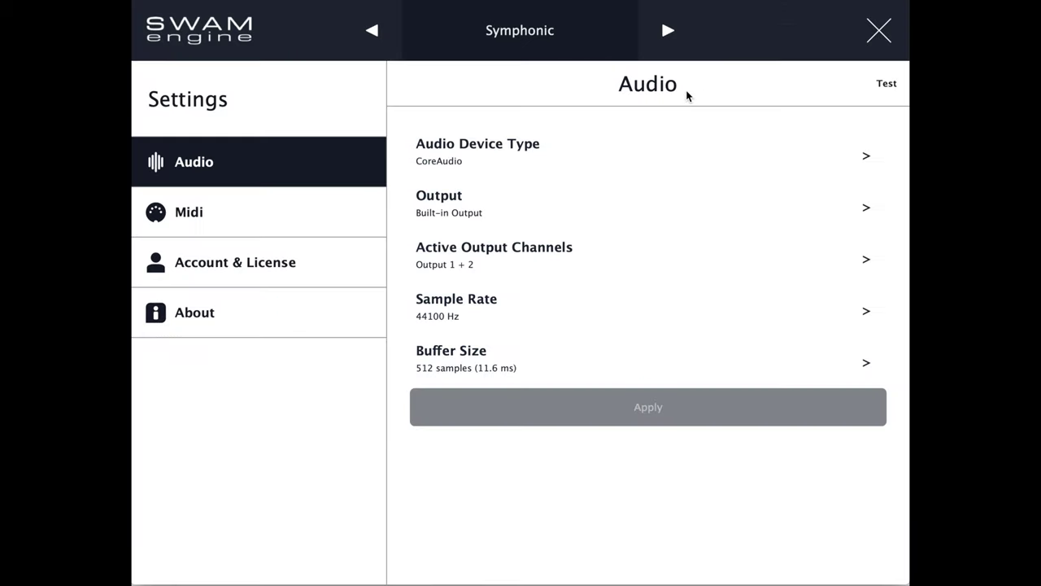
left_click(214, 212)
left_click(213, 167)
left_click(880, 33)
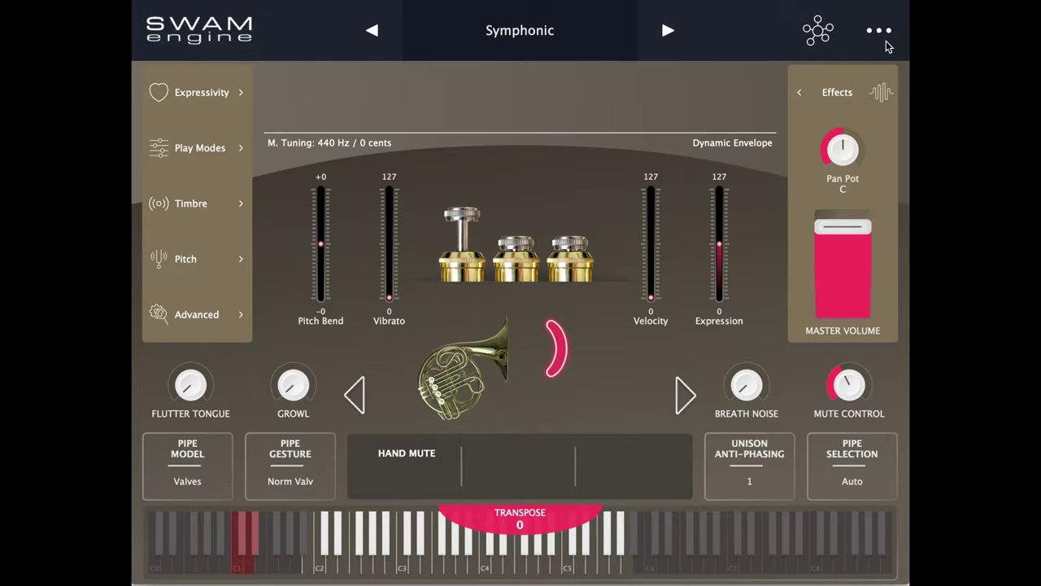
Step: View the Window Size options and close them, leaving Landscape 1x
left_click(880, 32)
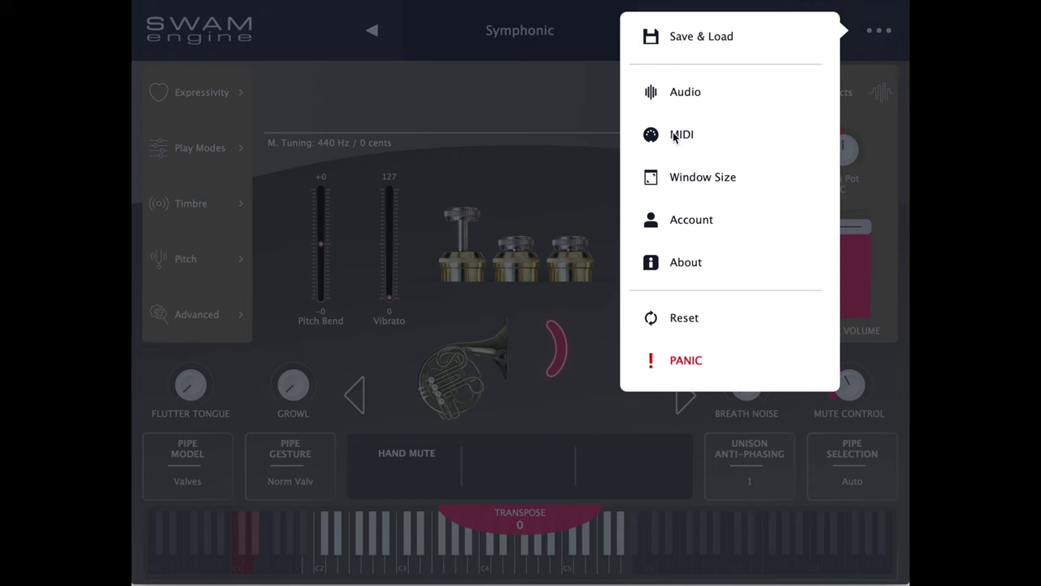
left_click(699, 175)
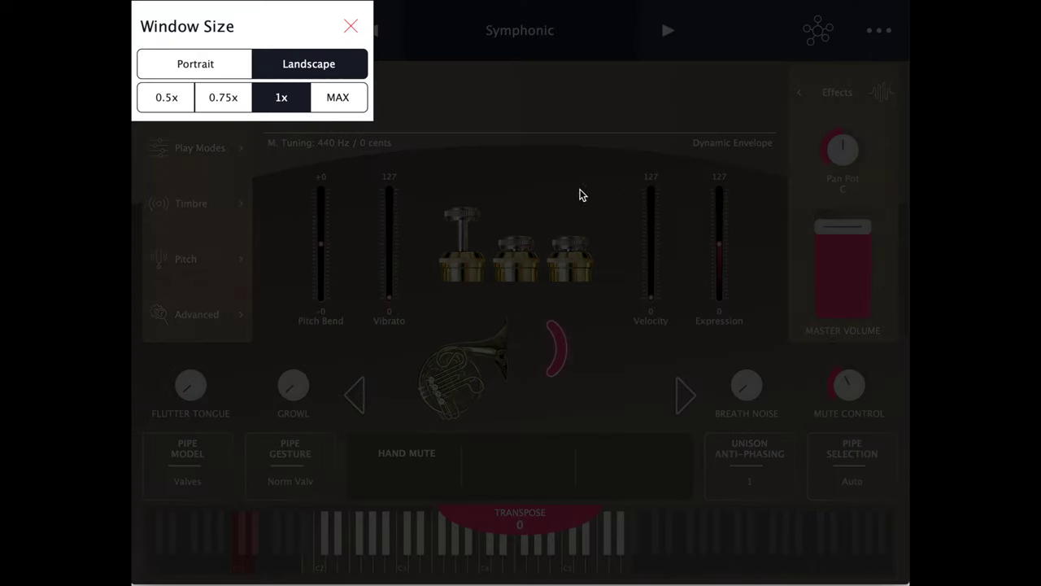
left_click(350, 28)
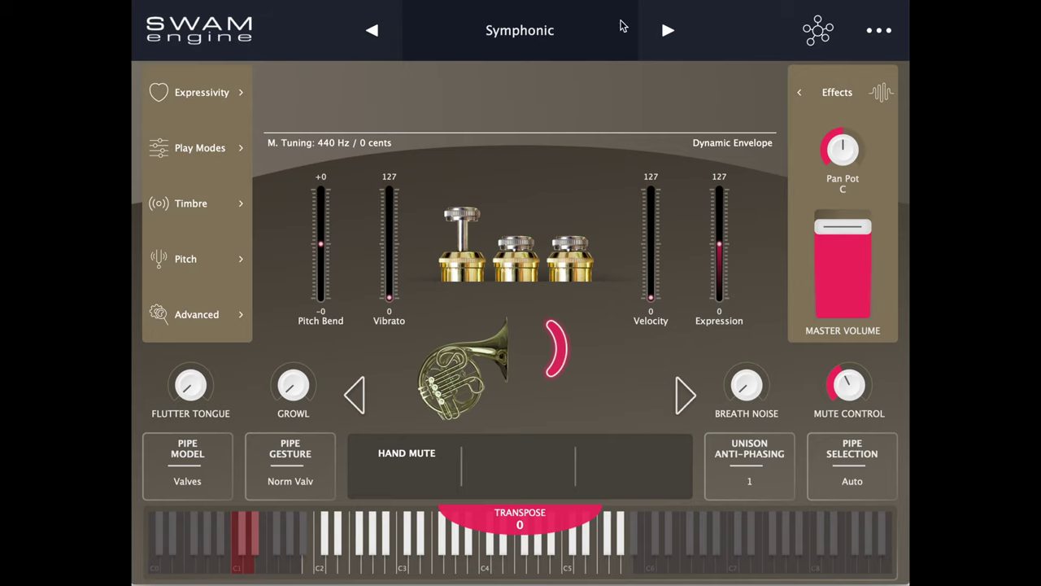
Step: Reset the instrument, confirming the reload of the Symphonic preset
left_click(879, 30)
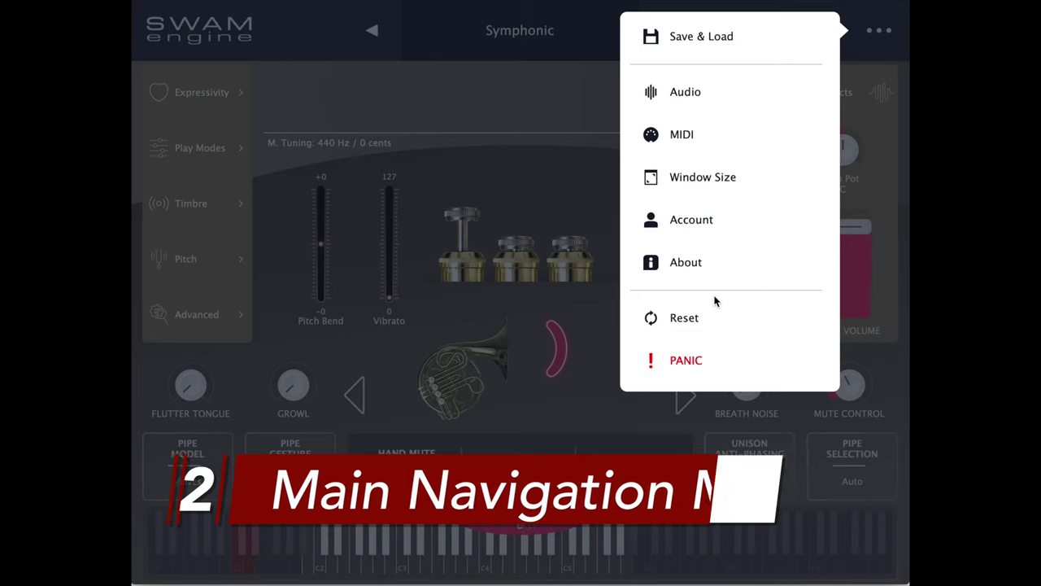
left_click(688, 321)
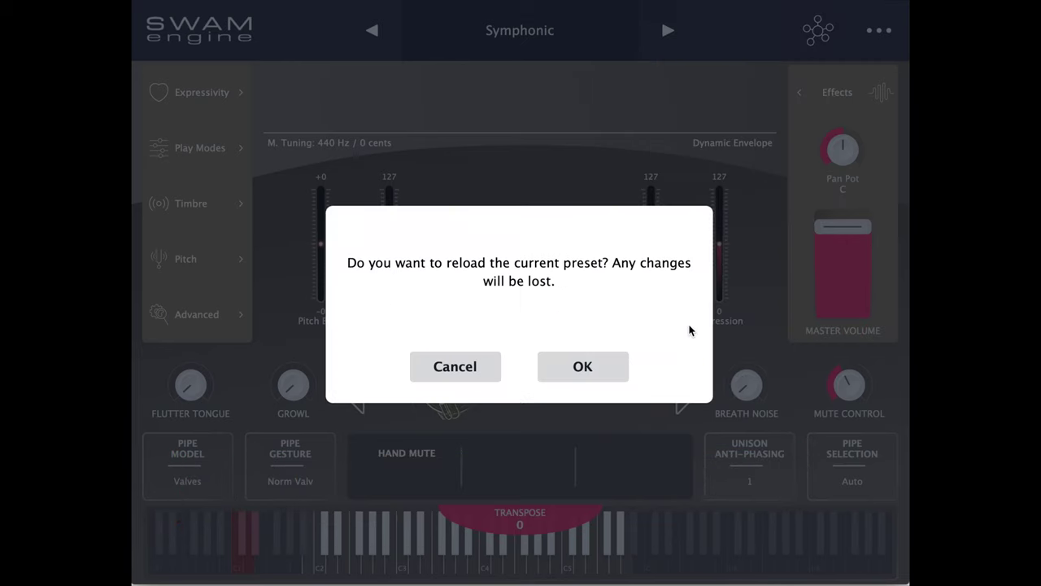
left_click(582, 368)
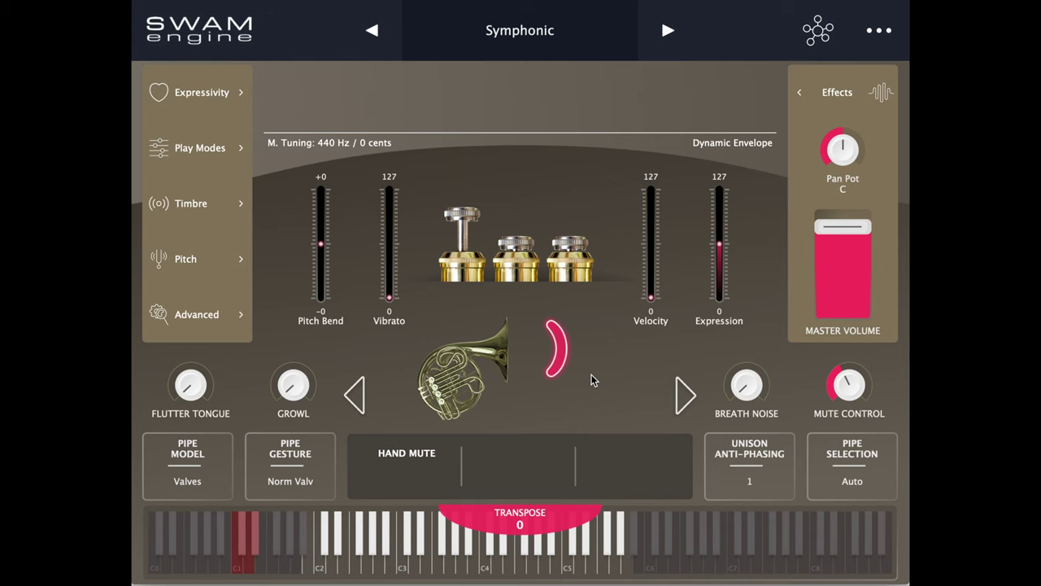
Step: In External Controller Mapping, enable Breath Controller as a MIDI input
left_click(817, 30)
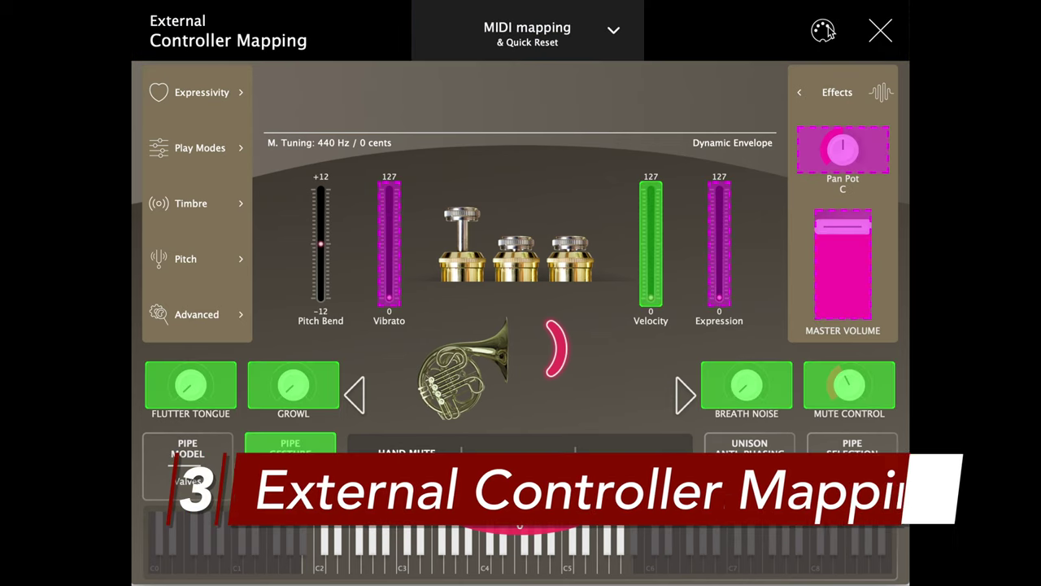
left_click(825, 30)
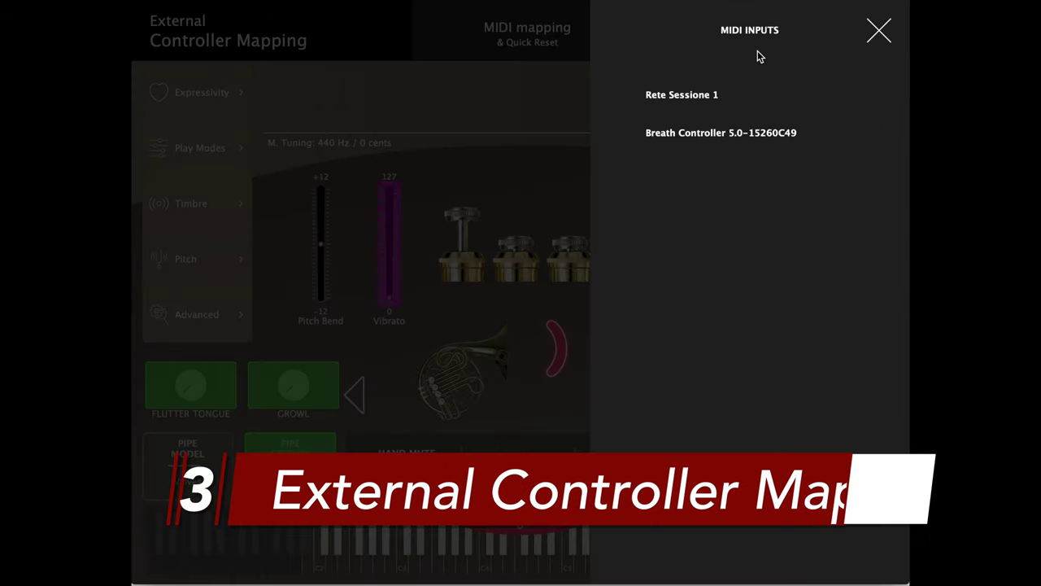
left_click(685, 137)
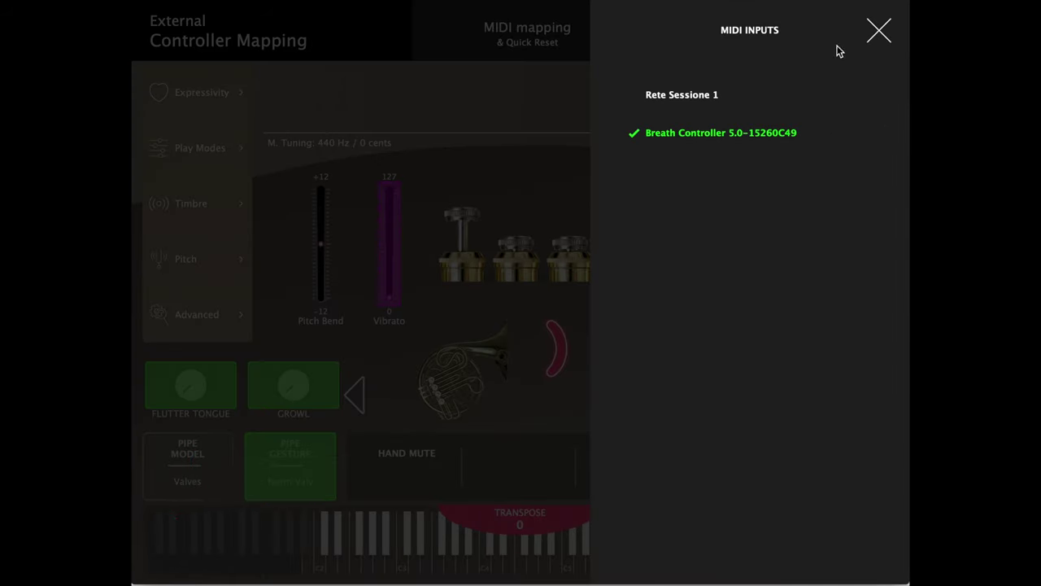
Step: Turn on the breath controller input and browse the MIDI mapping & Quick Reset list
left_click(878, 31)
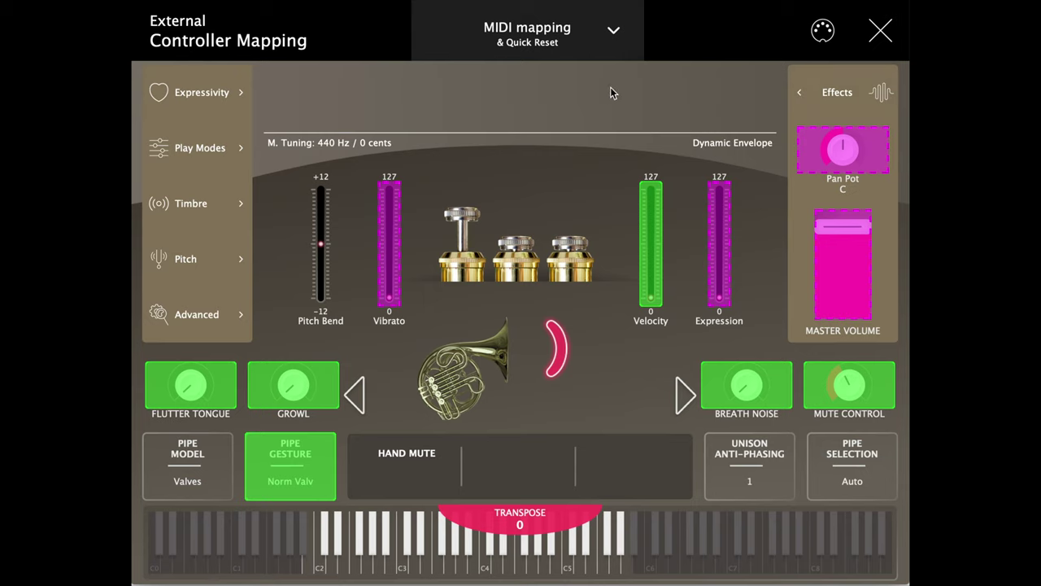
left_click(614, 34)
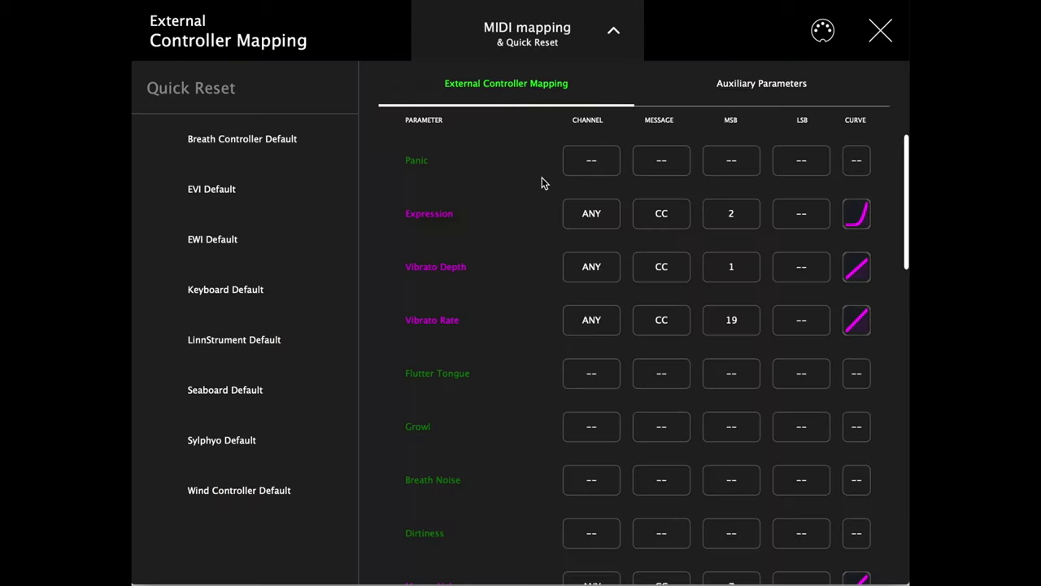
scroll(480, 318, "down", 1)
scroll(481, 323, "down", 3)
scroll(480, 323, "up", 1)
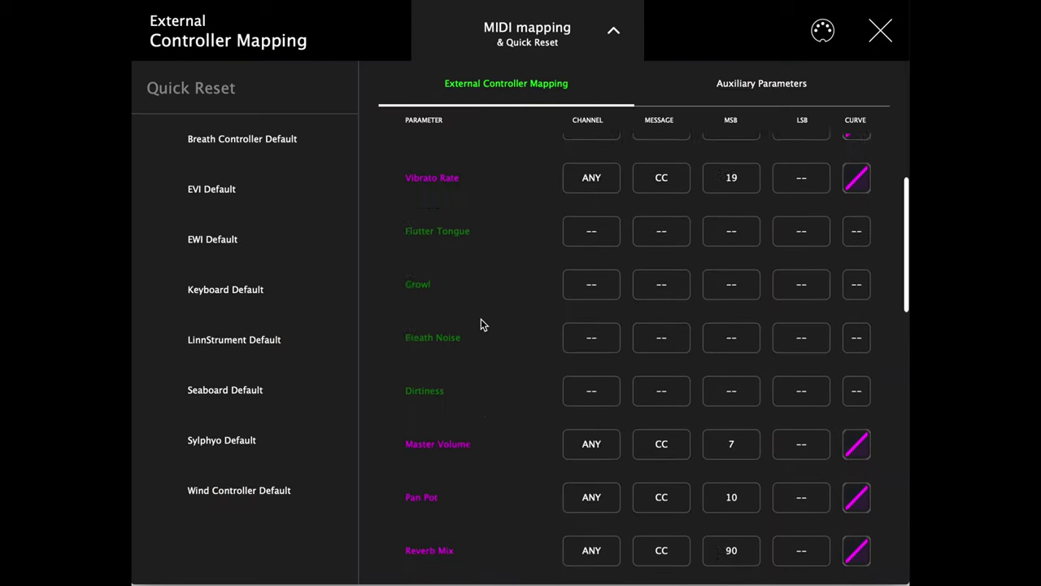
scroll(481, 324, "up", 3)
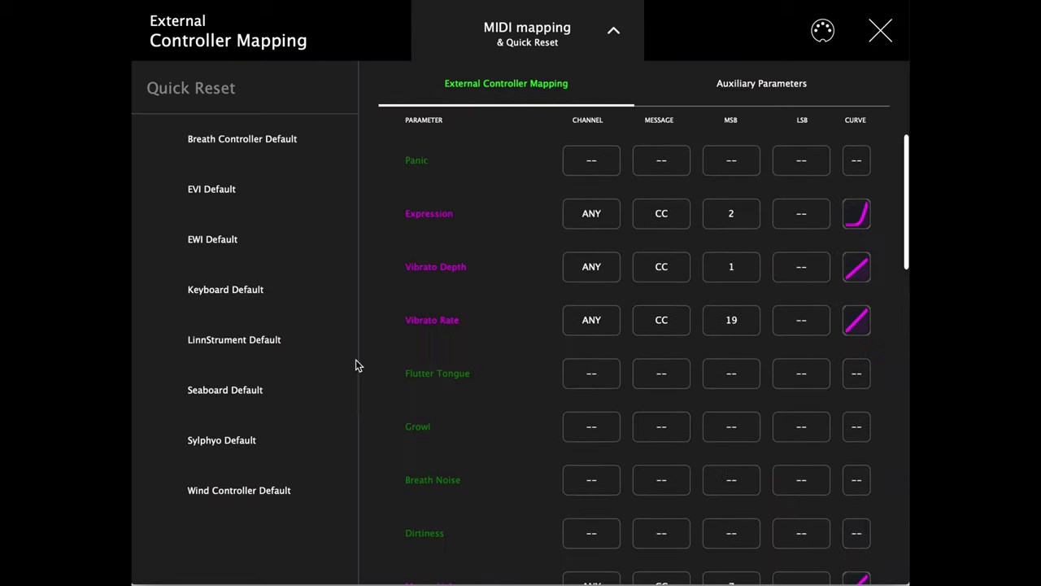
Step: Try LinnStrument and Keyboard defaults, settle on Breath Controller Default, and inspect Expression (CC 2)
left_click(226, 346)
left_click(236, 291)
left_click(238, 138)
left_click(447, 222)
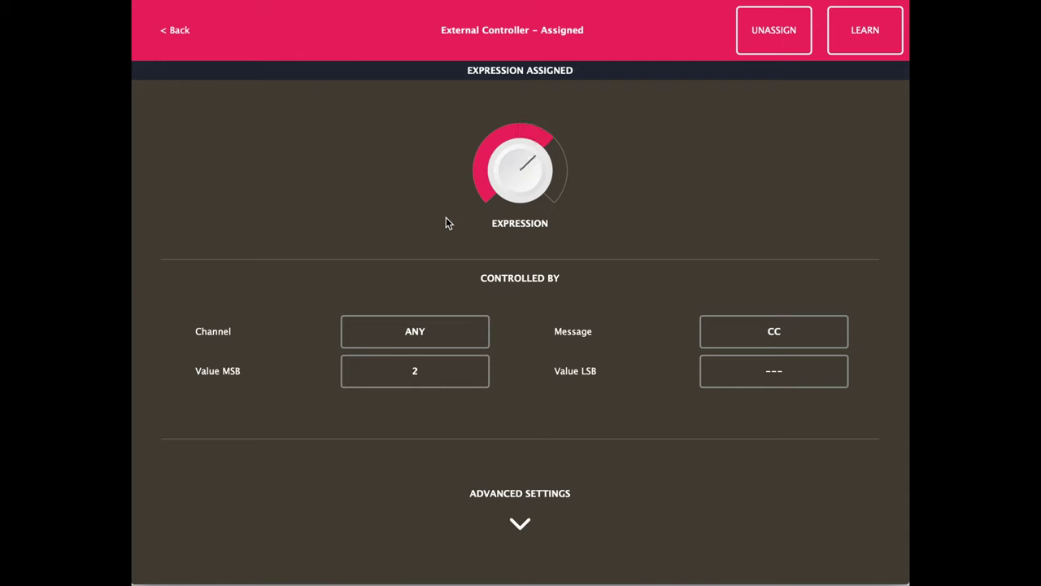
Step: Try Expression's linear, S, fast and slow curve presets, then raise Shape for a late steep rise
left_click(518, 492)
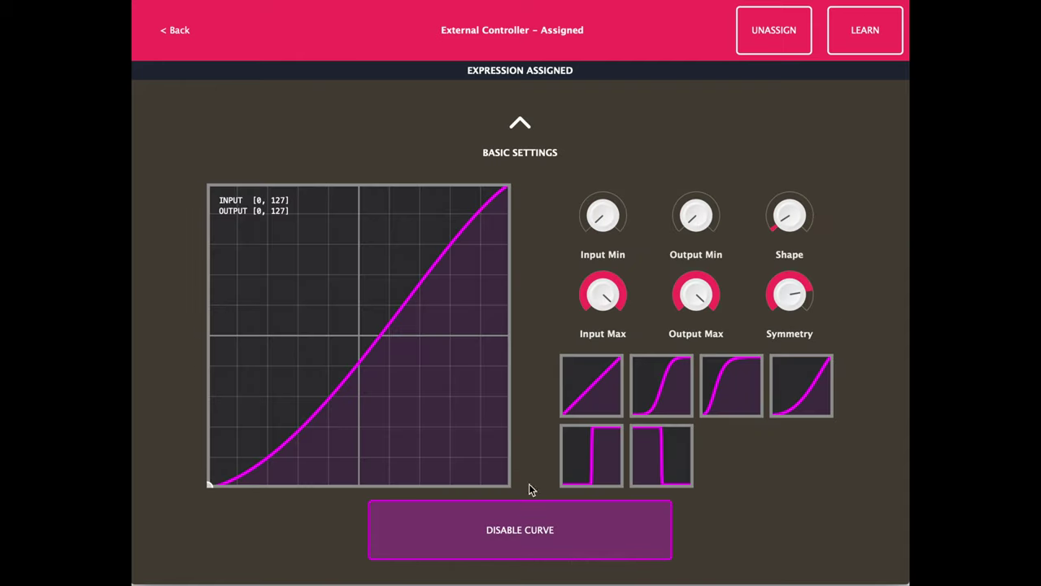
left_click(606, 379)
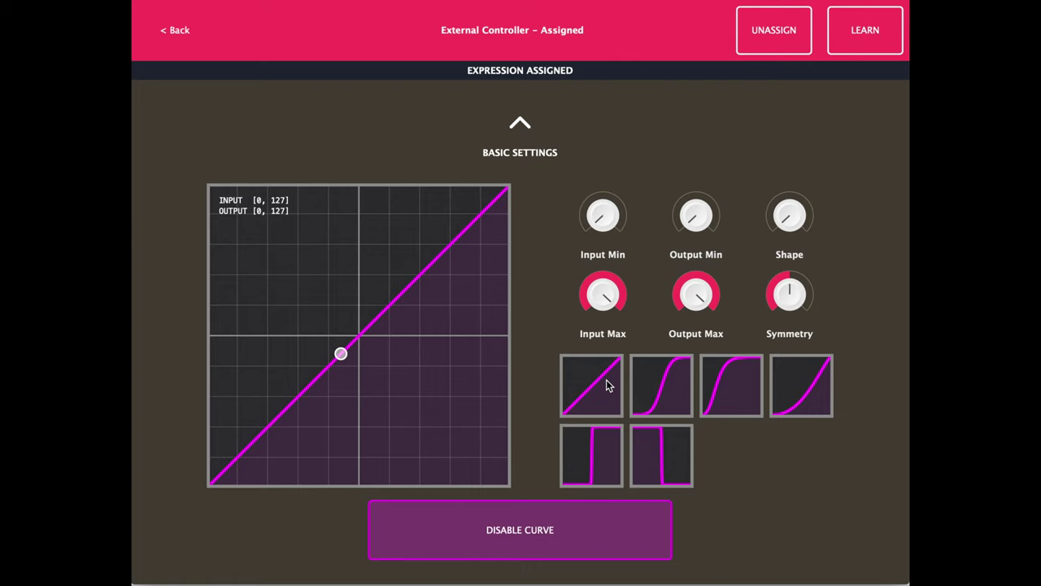
left_click(651, 393)
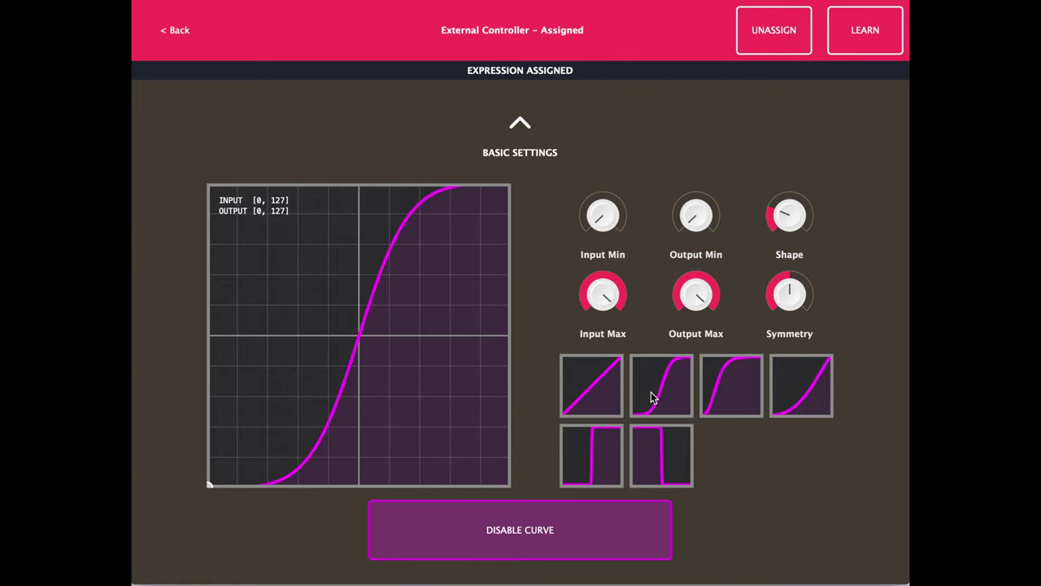
left_click(720, 399)
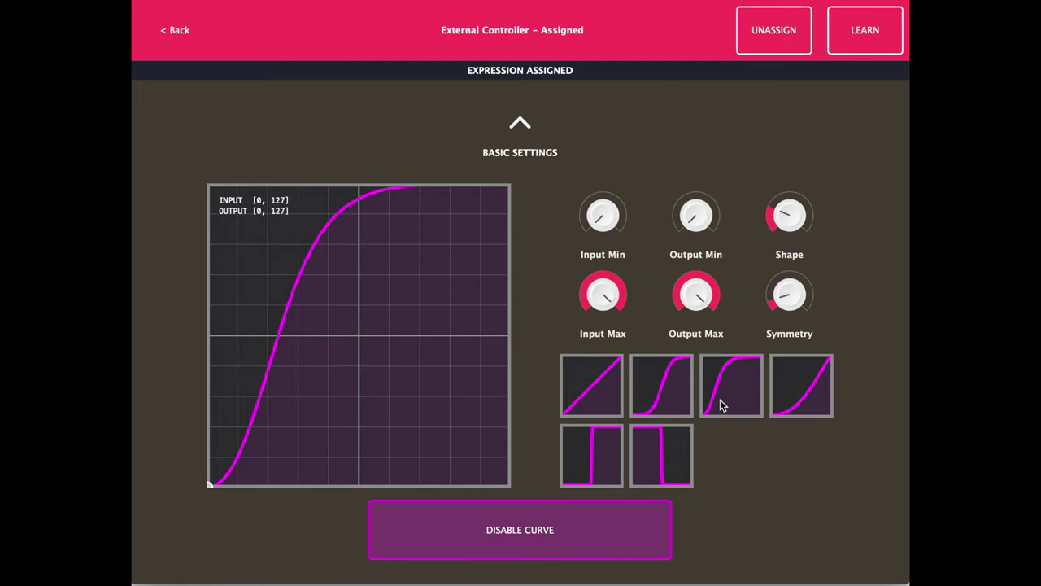
left_click(805, 404)
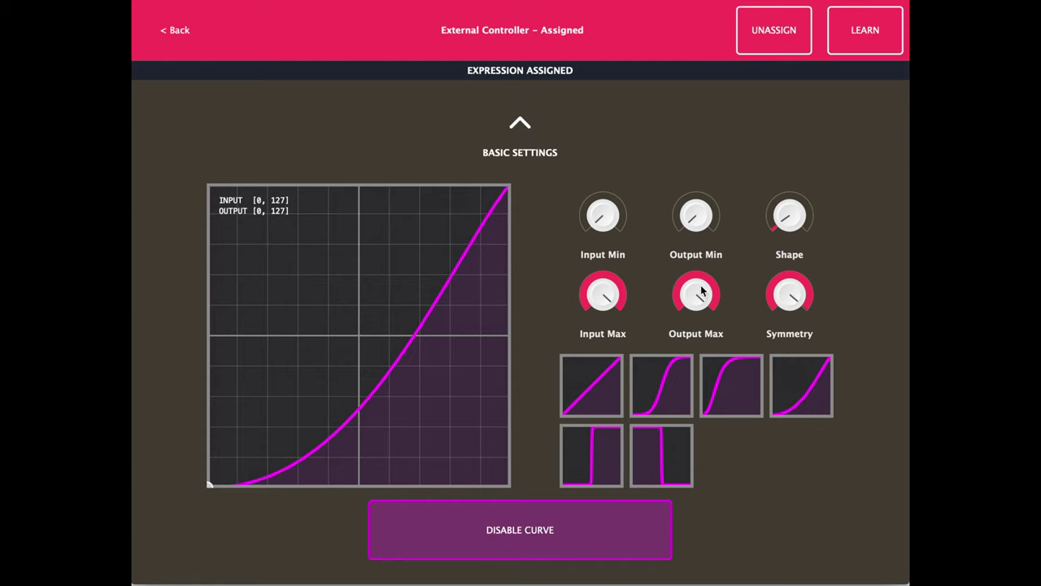
left_click_drag(802, 231, 805, 219)
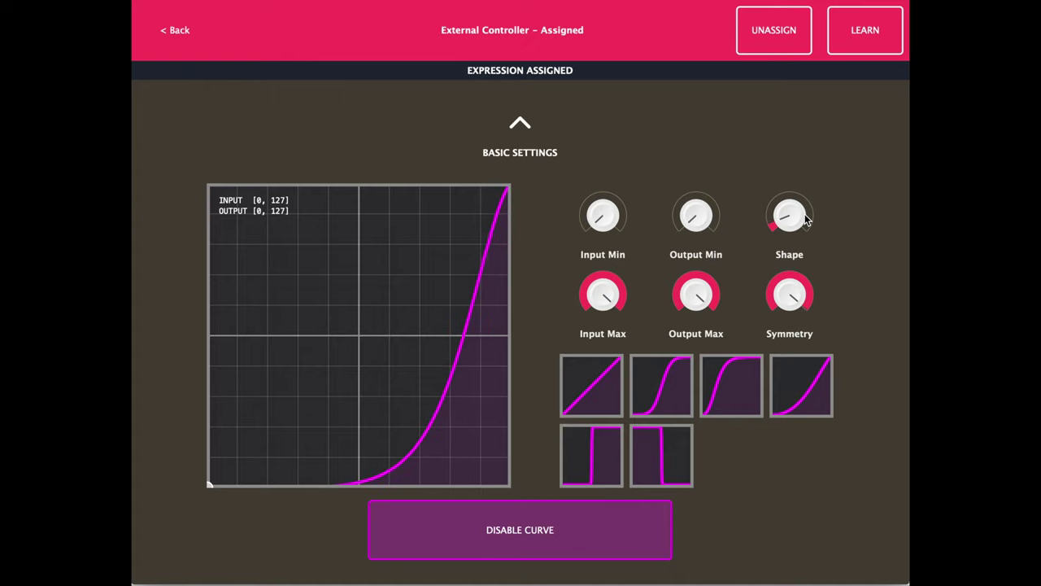
Step: Return to the mapping list, open Window Size, and toggle Portrait then back to Landscape
left_click(180, 45)
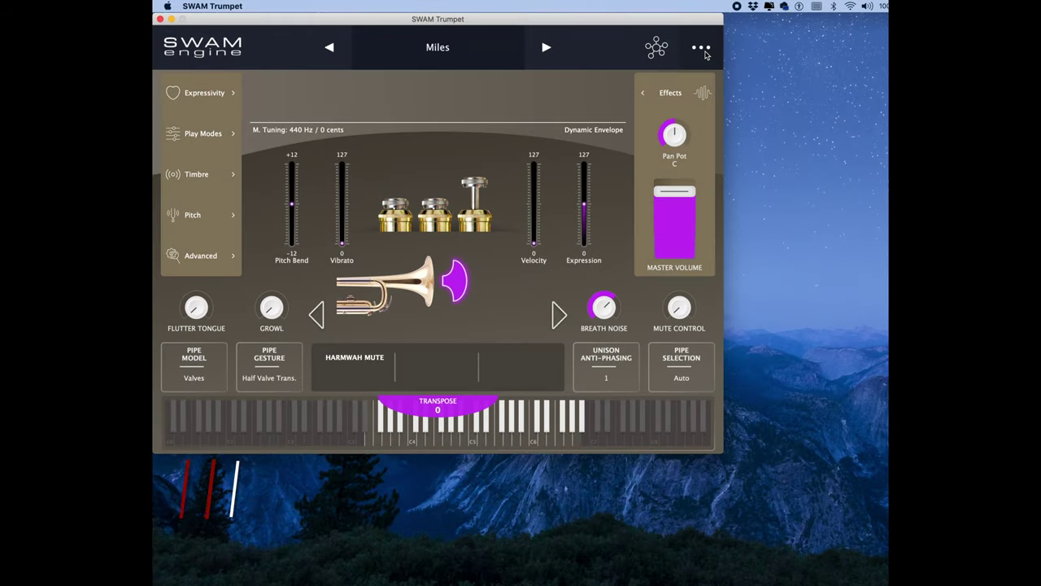
left_click(702, 52)
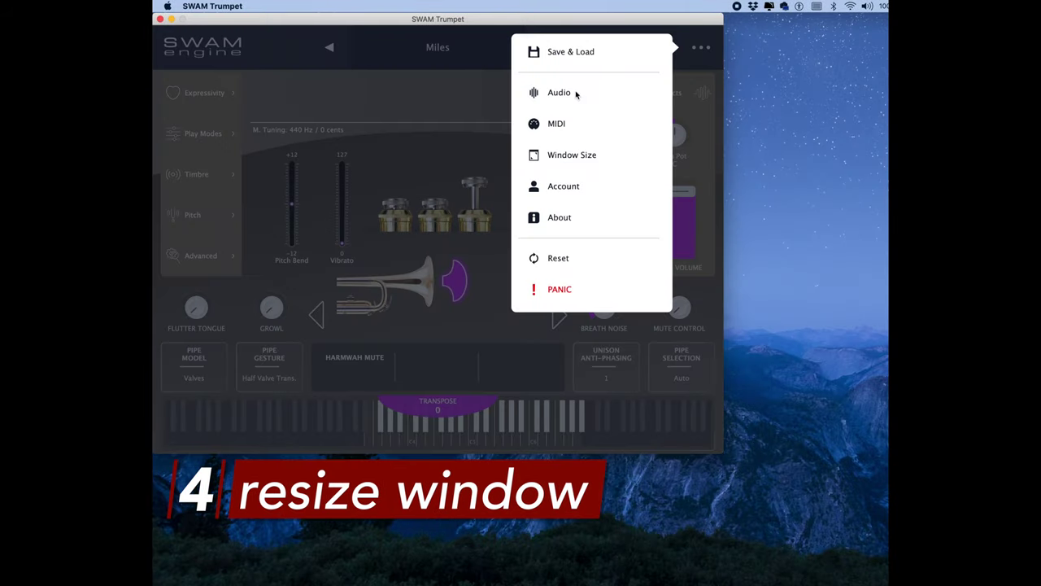
left_click(559, 156)
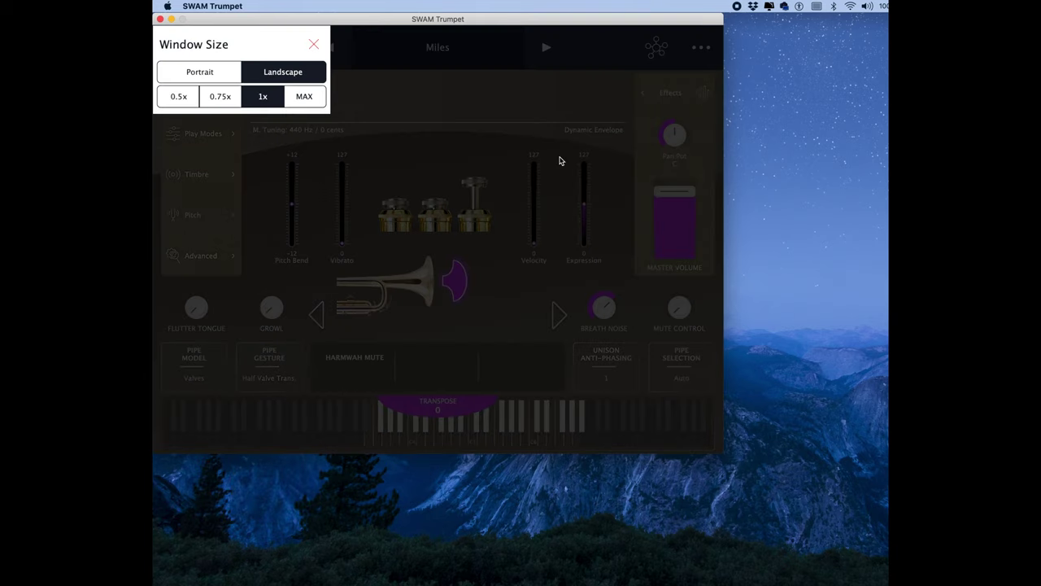
left_click(192, 73)
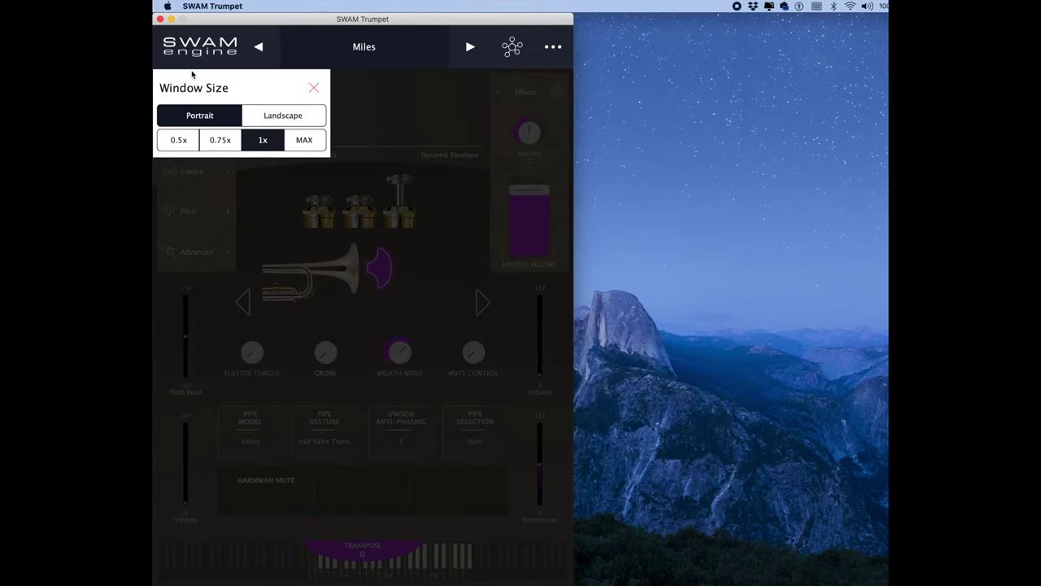
left_click(272, 116)
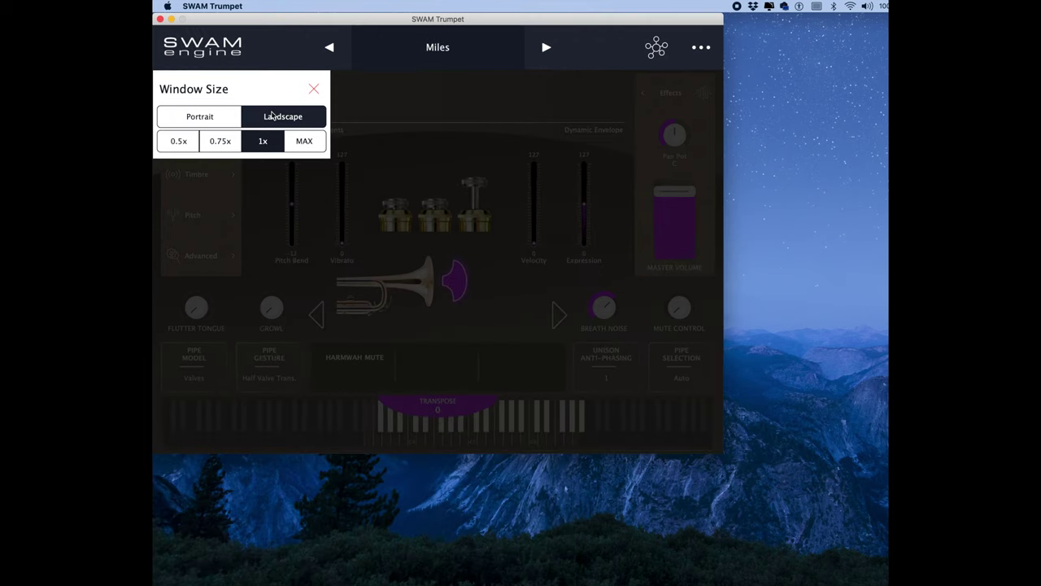
Step: Step the window through 0.75x, 0.5x, 0.75x and 1x, then set it to MAX
left_click(224, 147)
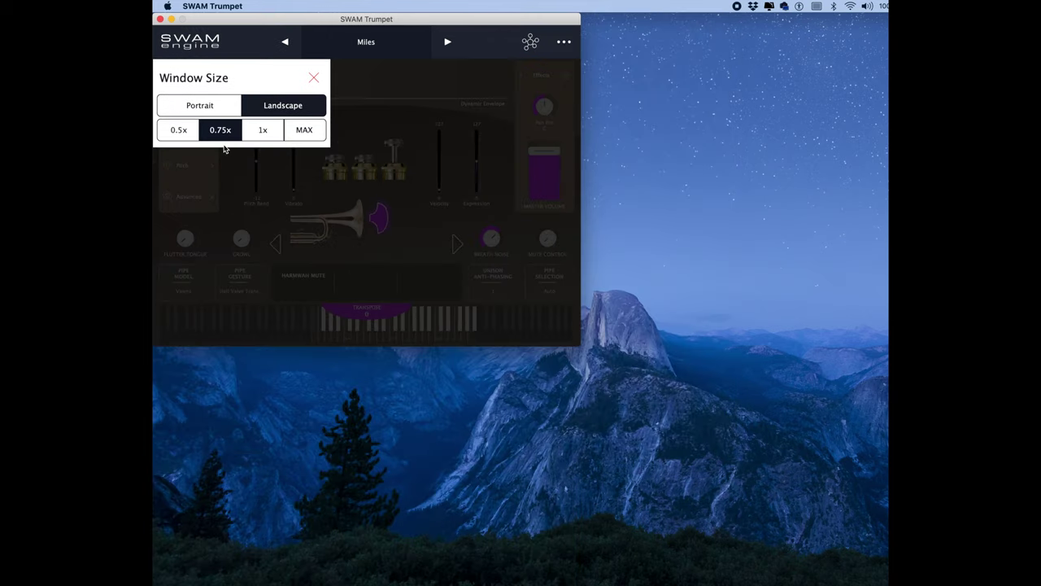
left_click(187, 130)
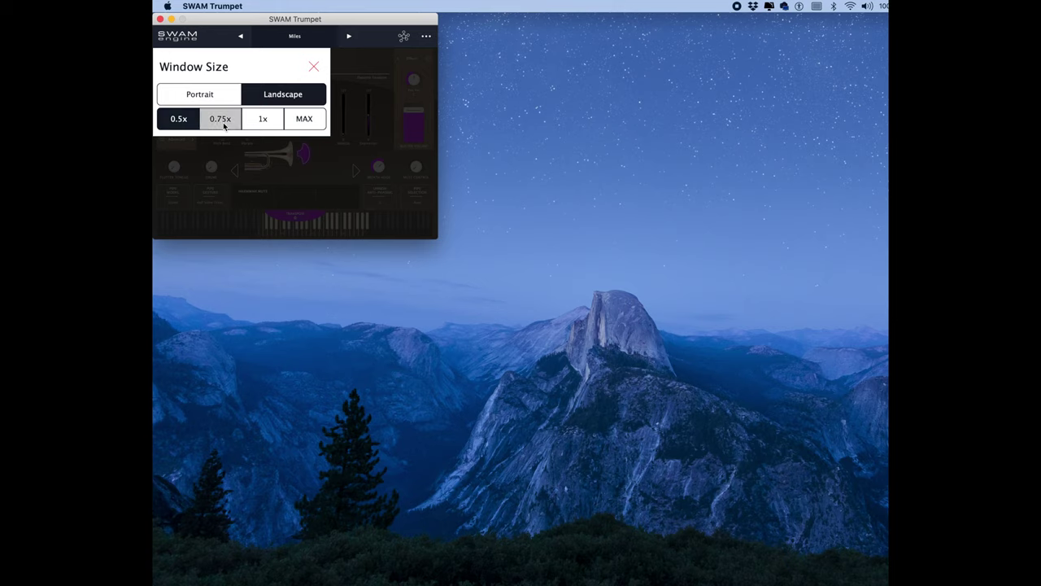
left_click(222, 121)
left_click(260, 132)
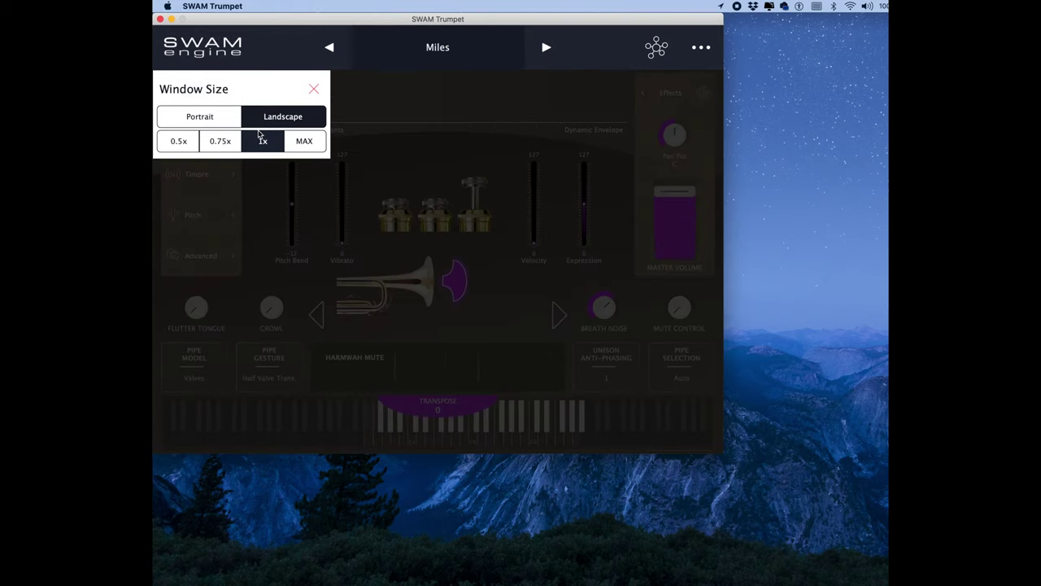
left_click(303, 142)
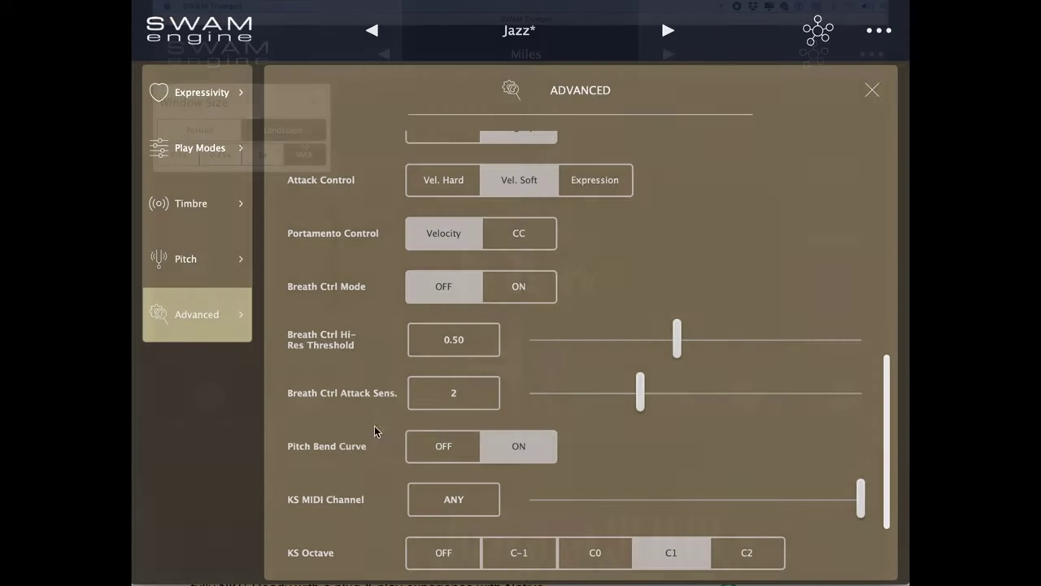
Step: Set the Jazz preset's Advanced Breath Ctrl Hi-Res Threshold to 0.19
scroll(339, 430, "down", 2)
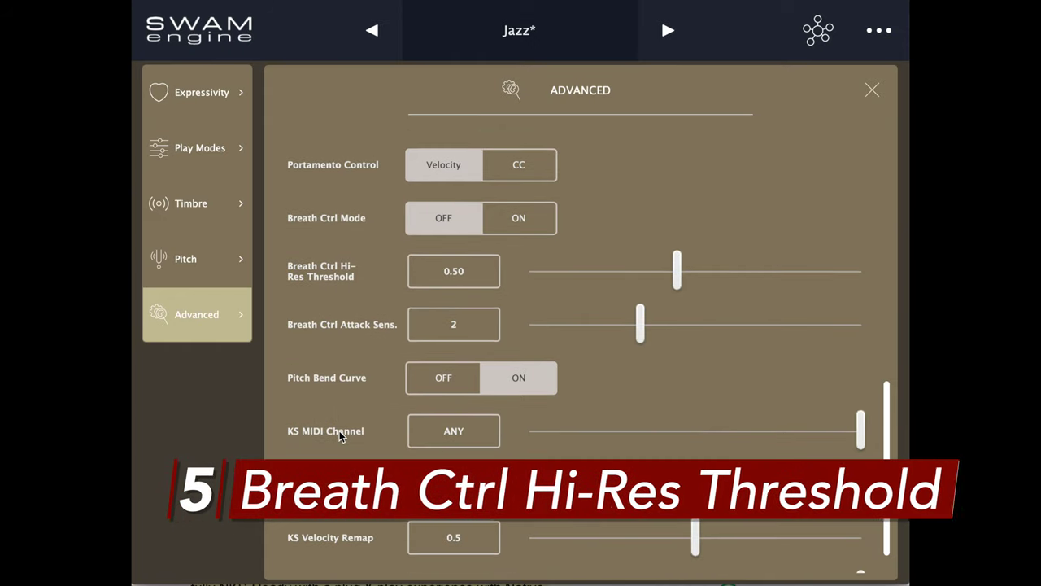
scroll(339, 434, "down", 1)
mouse_move(682, 244)
left_mouse_down()
mouse_move(777, 254)
mouse_move(562, 266)
left_mouse_up()
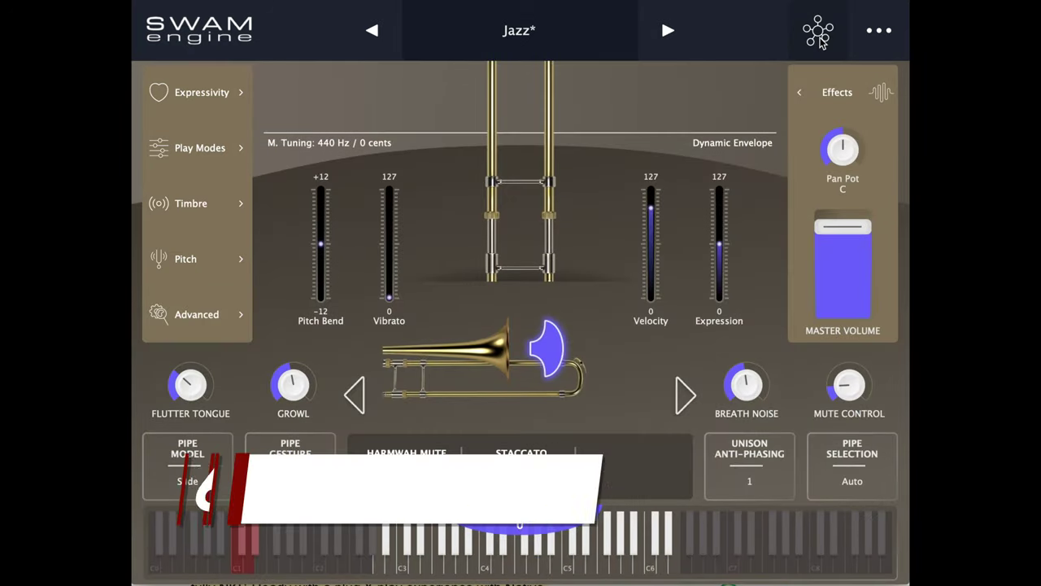
Step: In mapping mode, toggle the Velocity remapping curve off and back on, leaving the S-shaped curve enabled
left_click(819, 33)
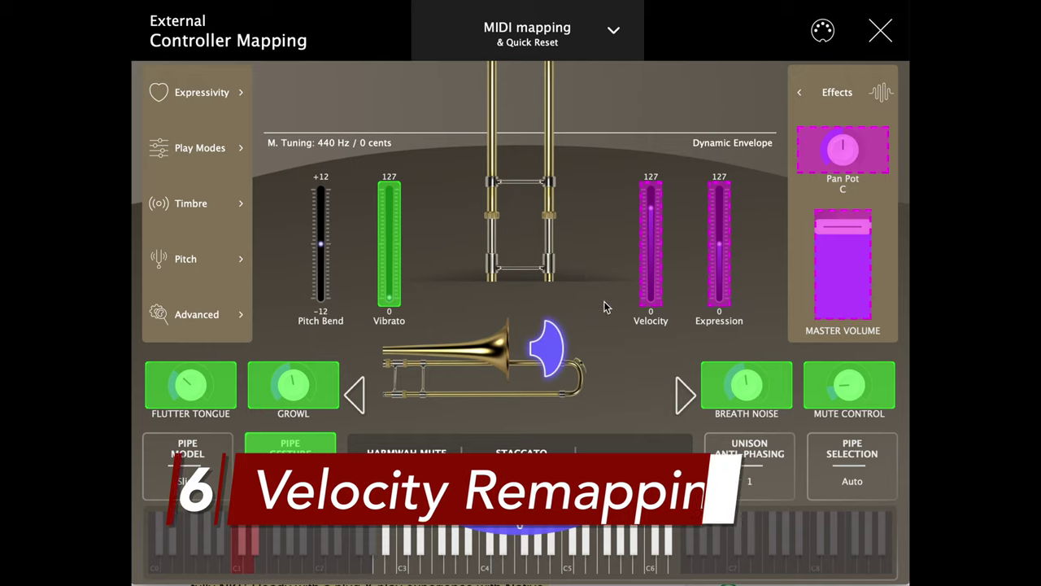
left_click(656, 287)
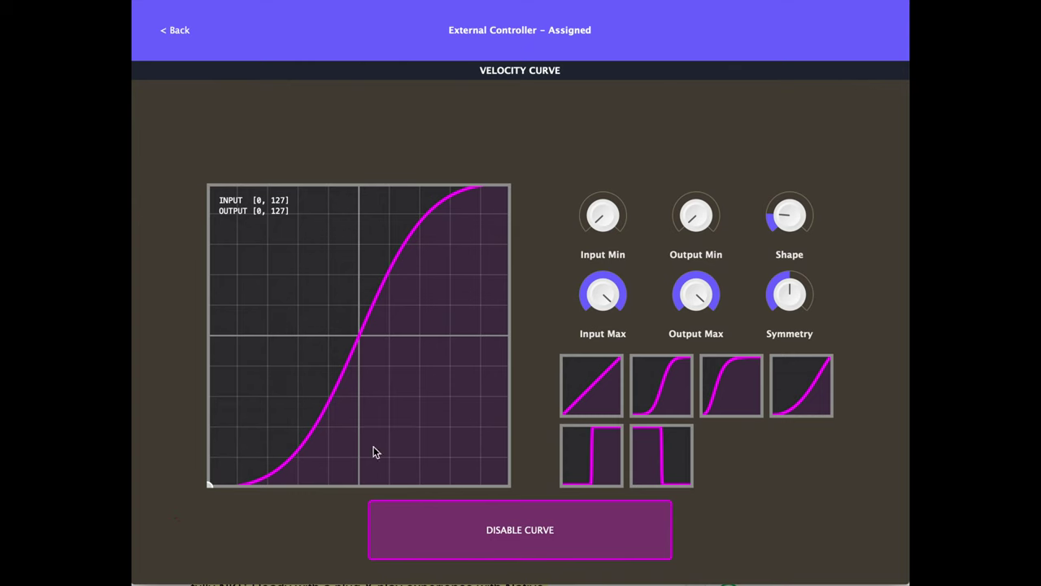
left_click(482, 531)
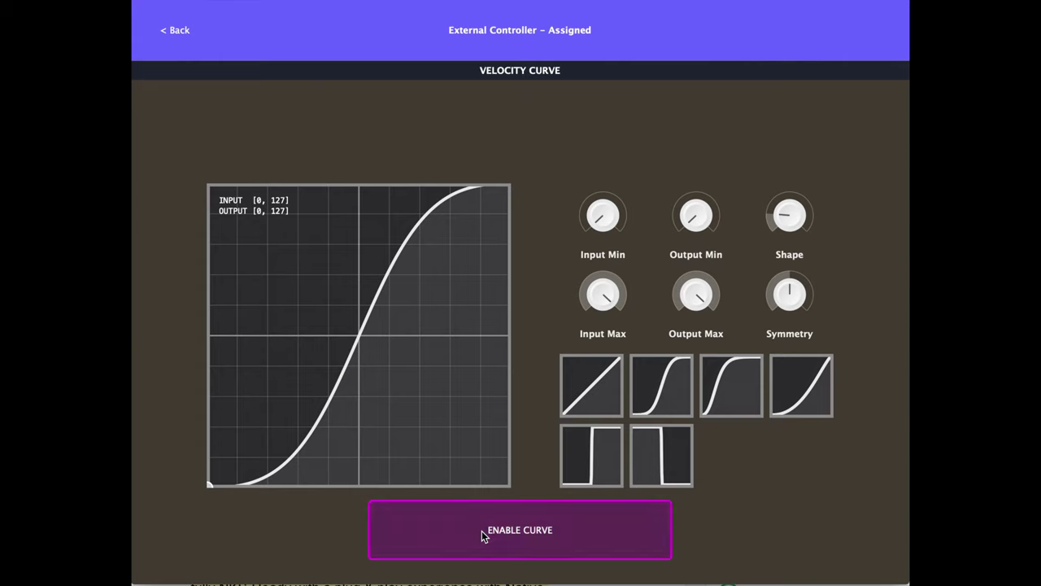
left_click(481, 531)
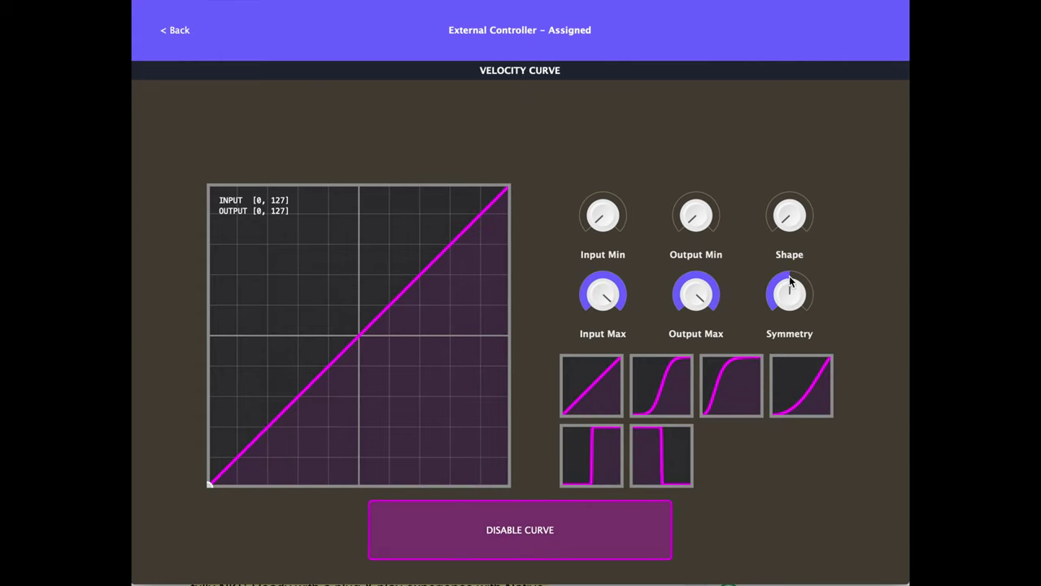
left_click(177, 31)
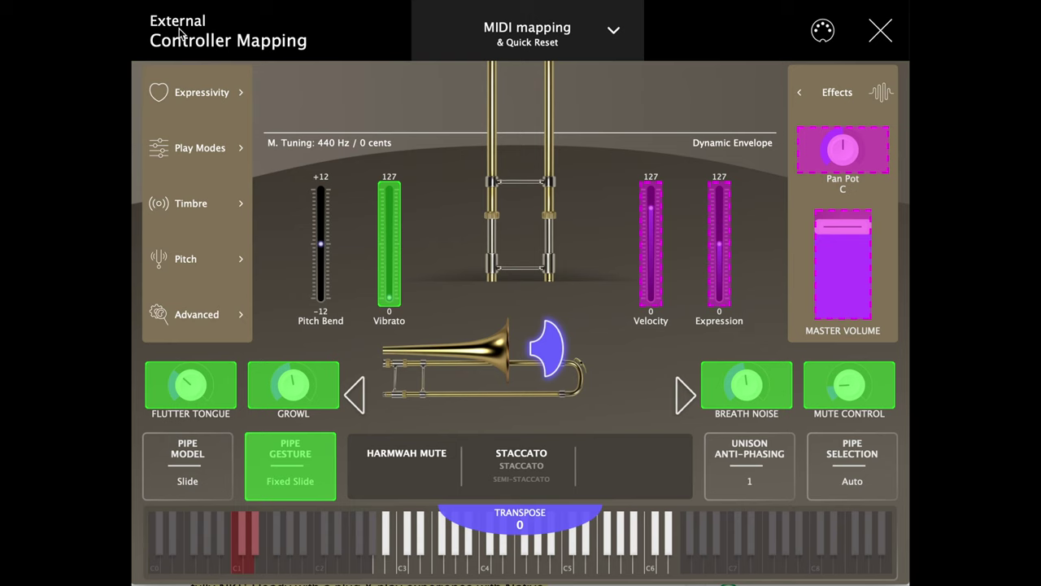
Step: Find the Velocity row in the MIDI mapping list and review its assigned curve
left_click(547, 38)
scroll(462, 353, "down", 5)
scroll(462, 353, "down", 5)
scroll(462, 353, "down", 5)
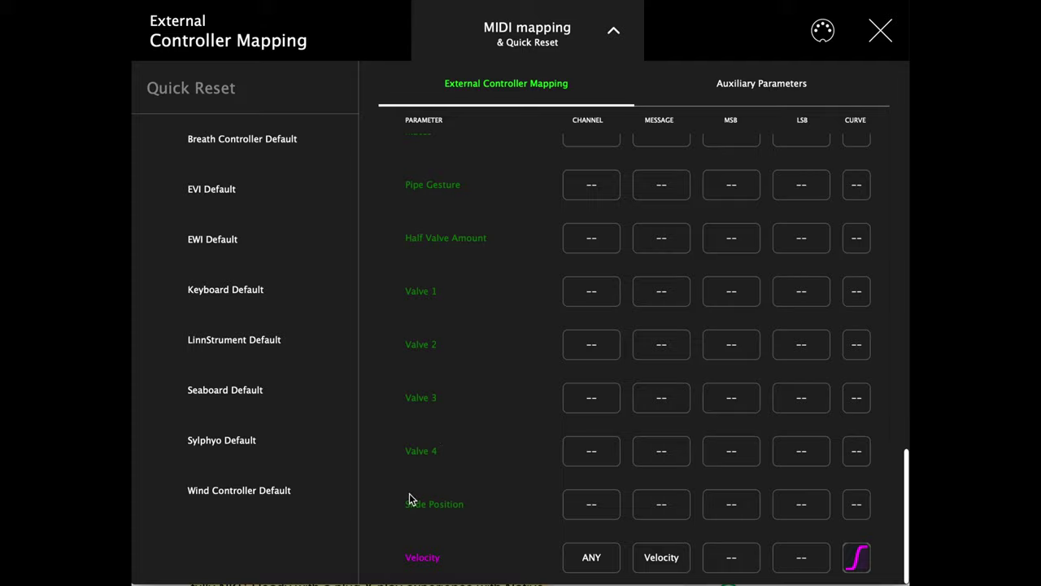
left_click(422, 566)
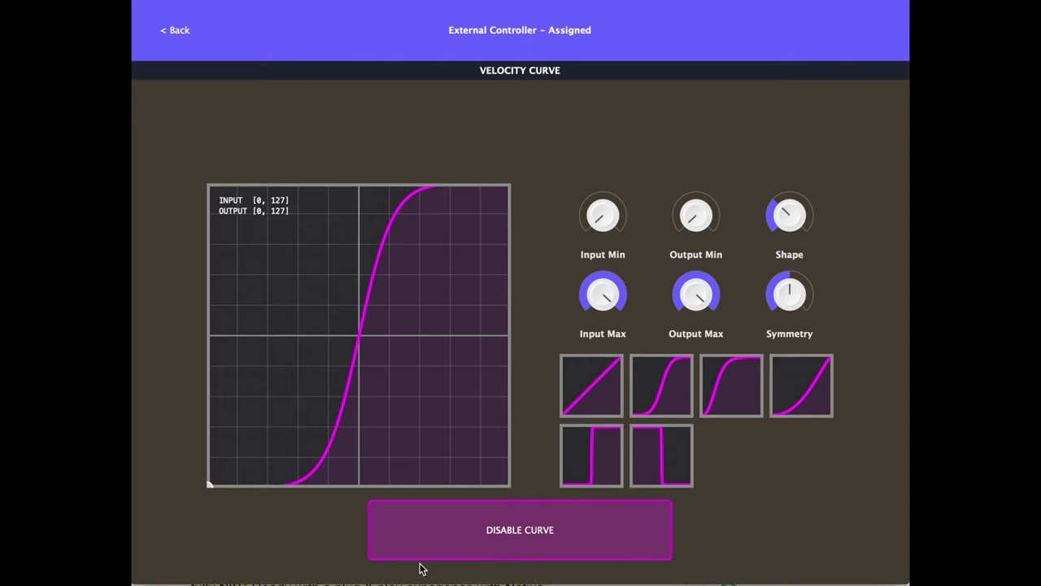
left_click(173, 37)
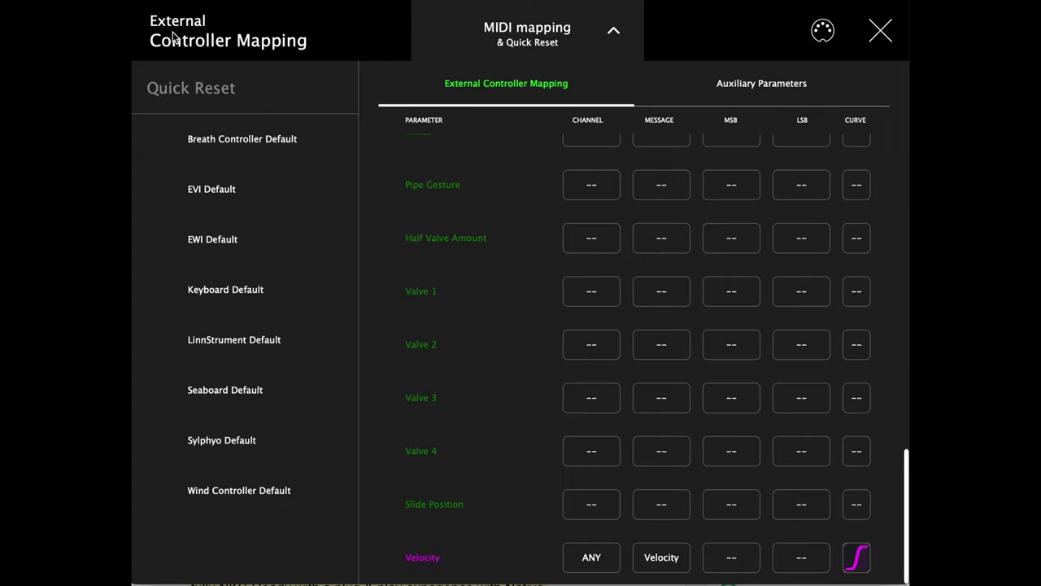